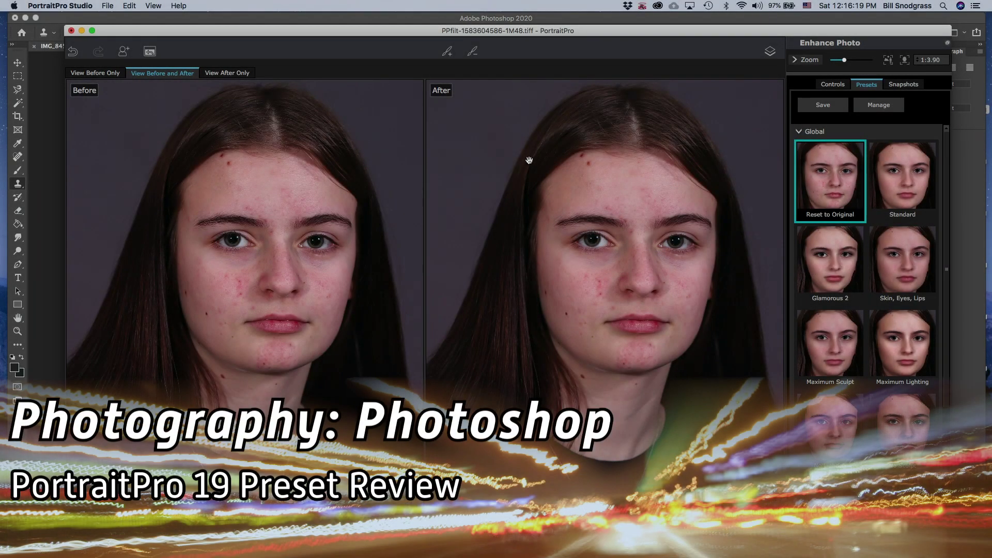
Examine the face outline markers and the Female, Male and Child subject options on the Before image
left_click_drag(222, 33, 213, 23)
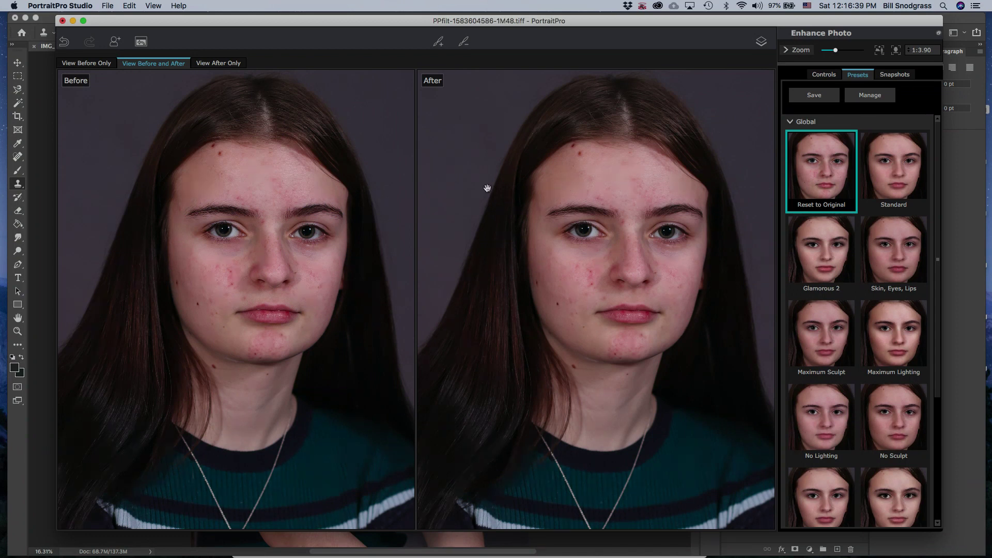
mouse_move(271, 270)
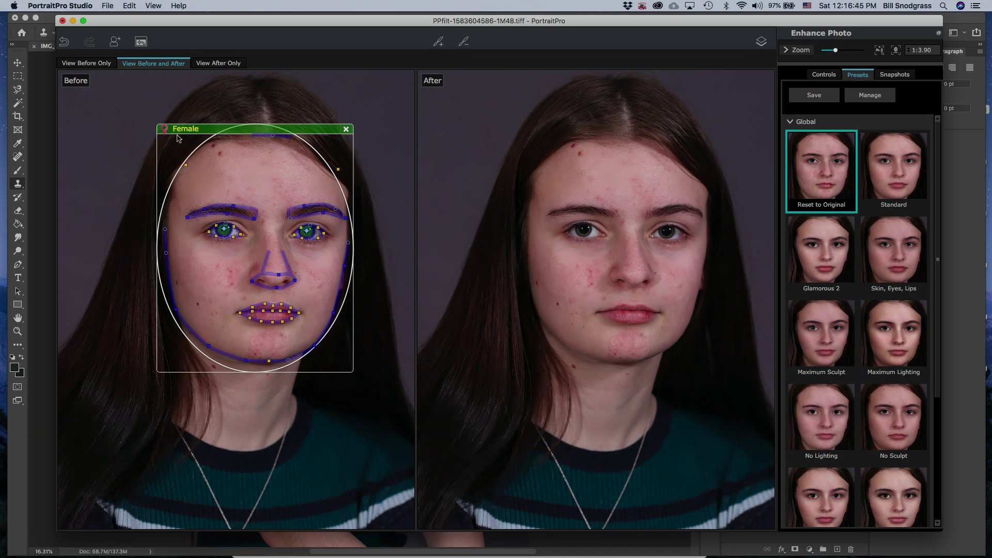
mouse_move(186, 130)
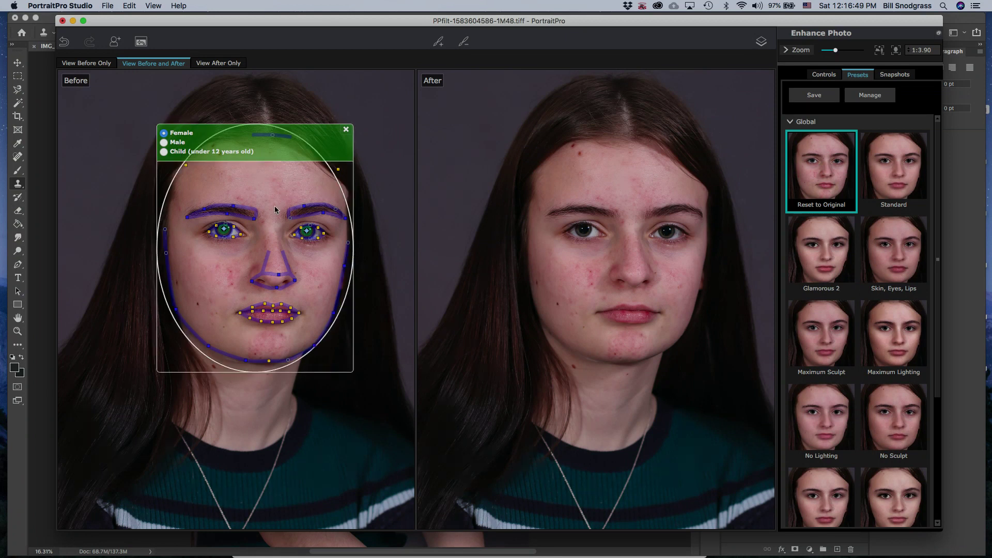
mouse_move(292, 250)
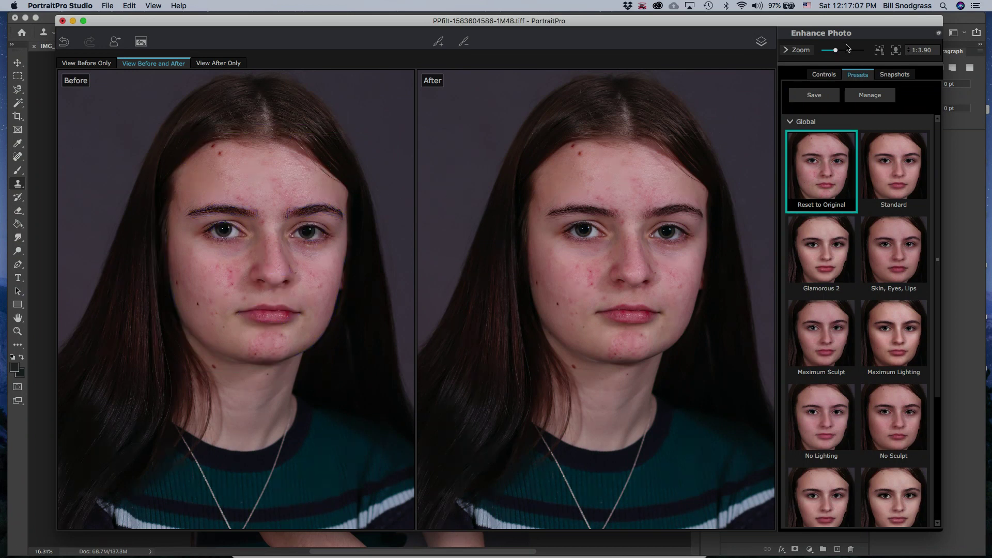
Switch off the Makeup section in the enhancement controls and return to the presets
left_click(826, 75)
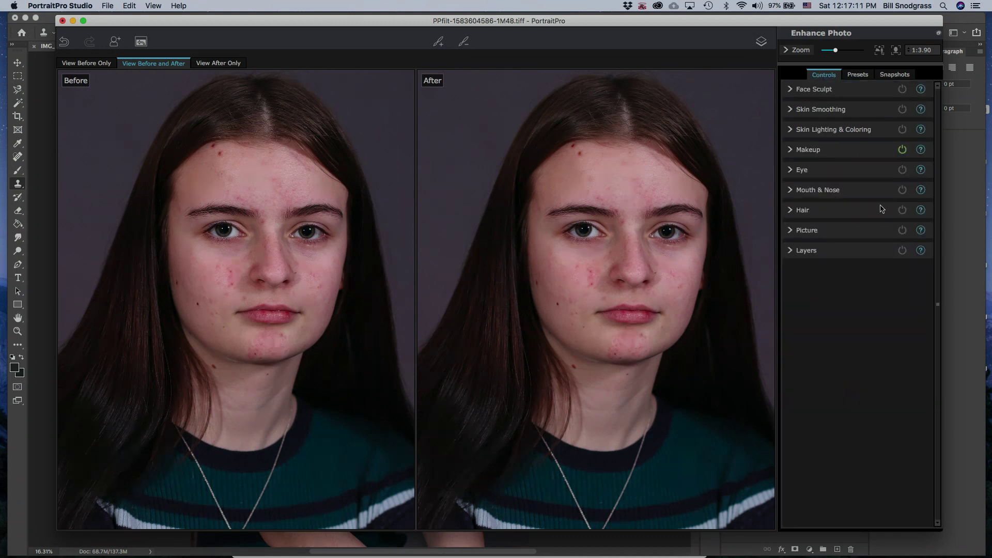
left_click(902, 149)
left_click(857, 75)
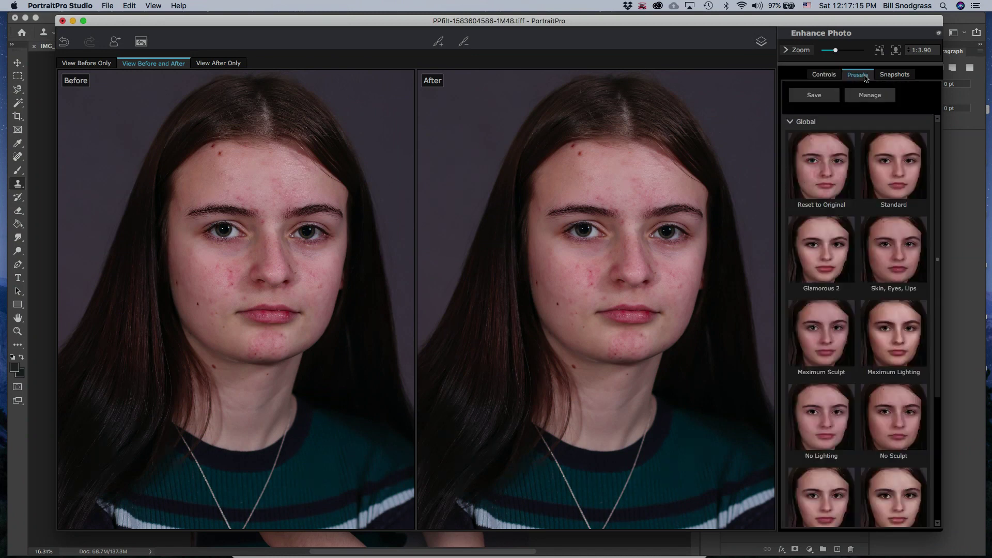
Collapse the Global presets to review the list of preset categories, and expand Global again
left_click(790, 123)
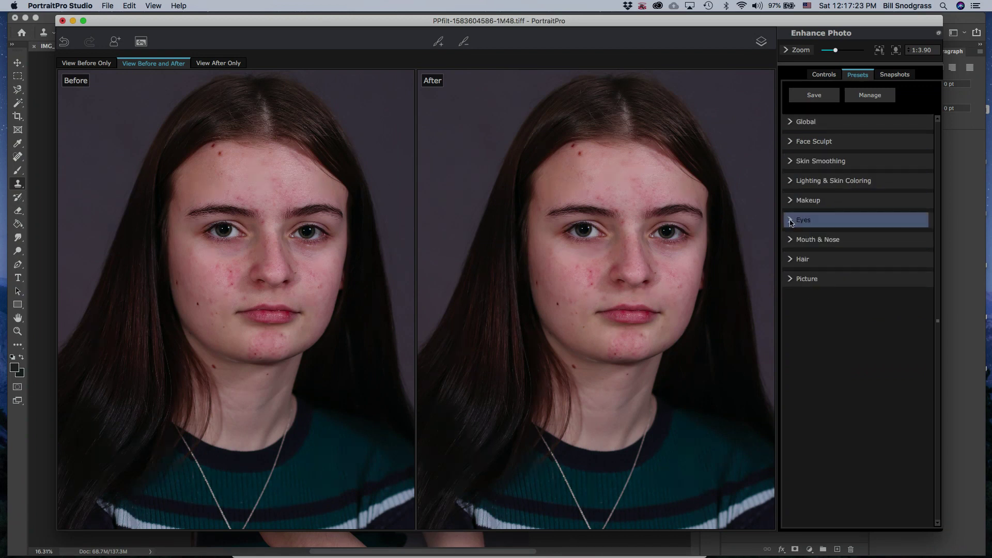
left_click(791, 123)
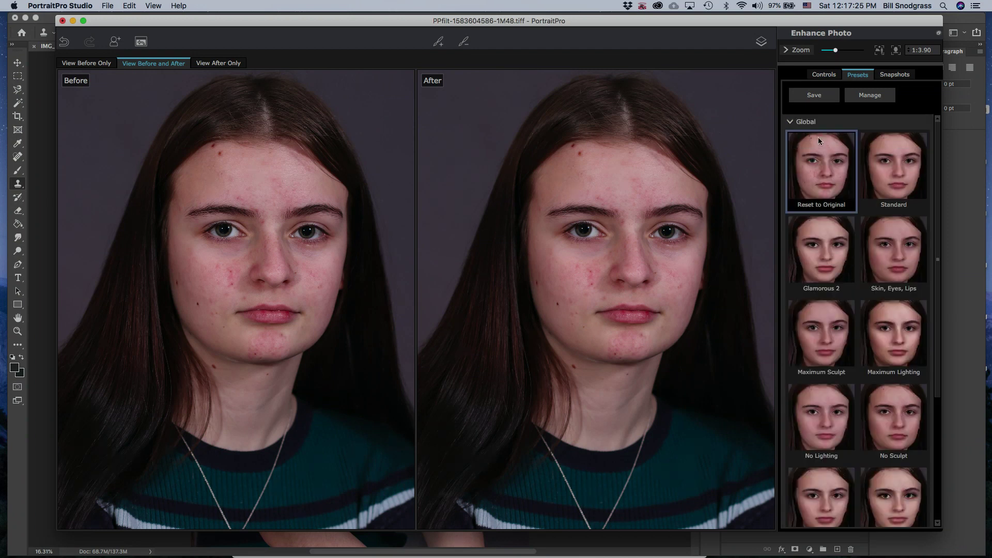
left_click(790, 123)
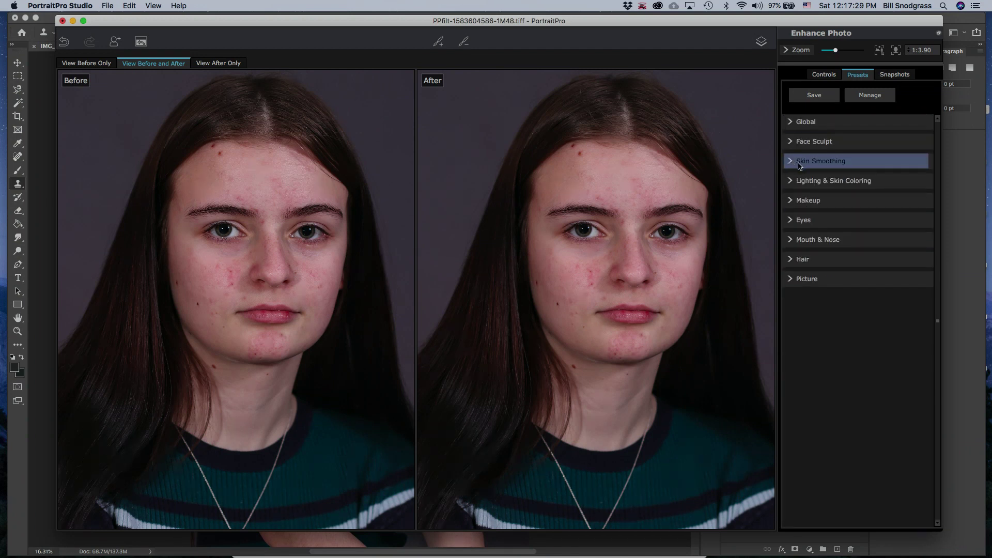
left_click(792, 123)
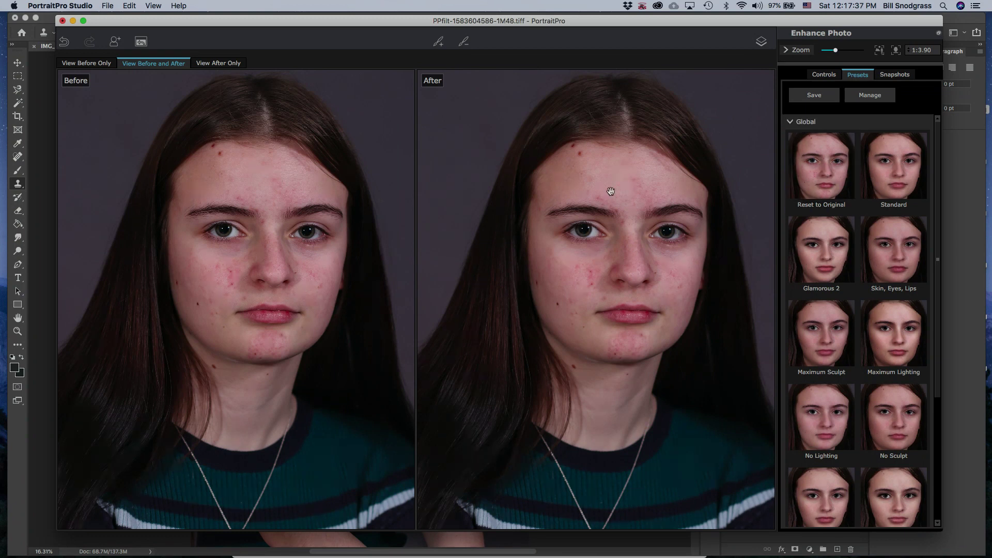
Reset the photo to its original state and apply the Standard global preset
left_click(819, 172)
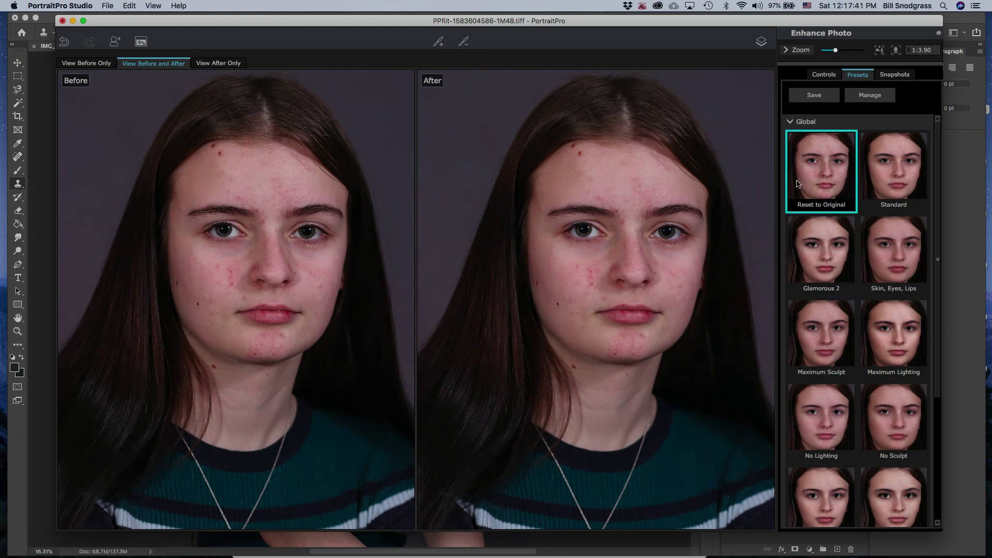
scroll(890, 352, "down", 4)
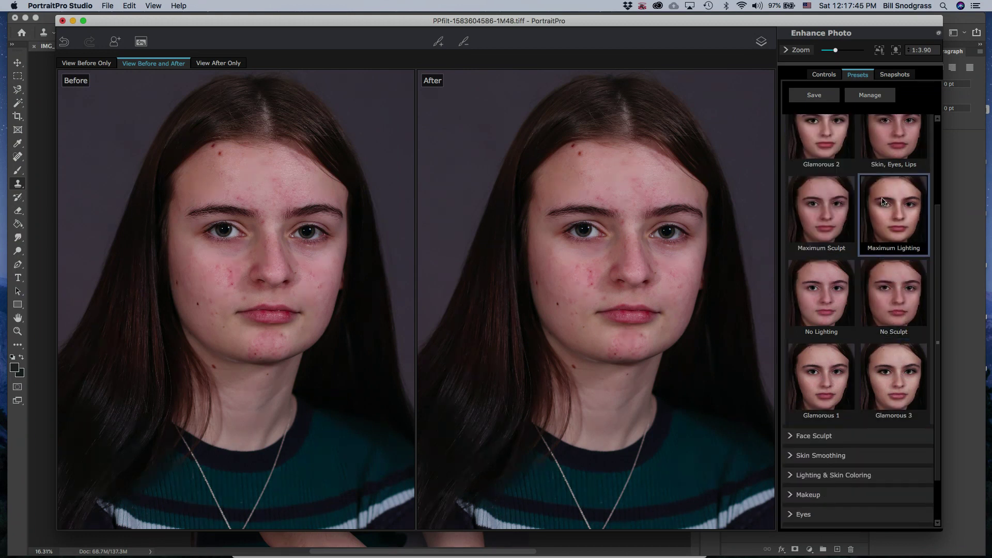
scroll(890, 330, "up", 3)
scroll(890, 329, "up", 1)
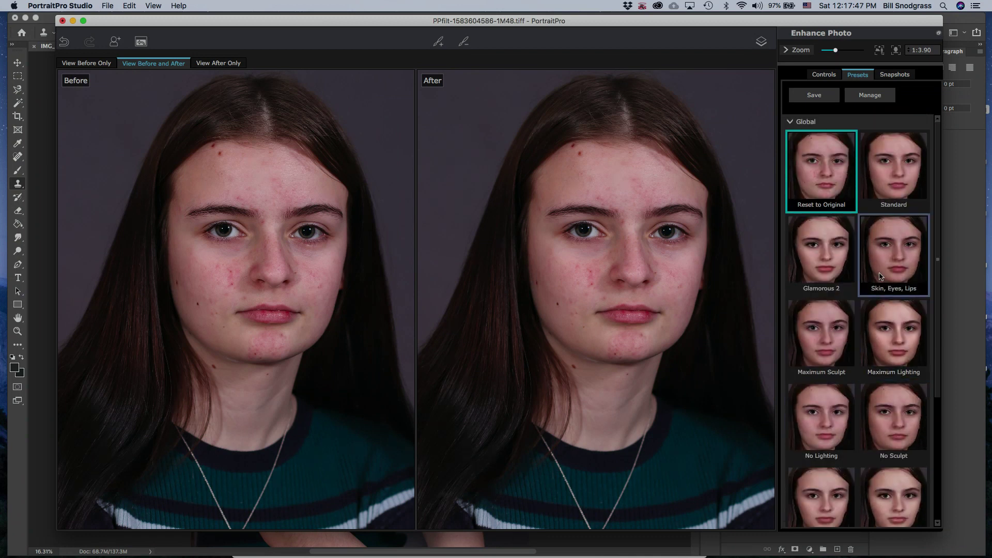
left_click(901, 197)
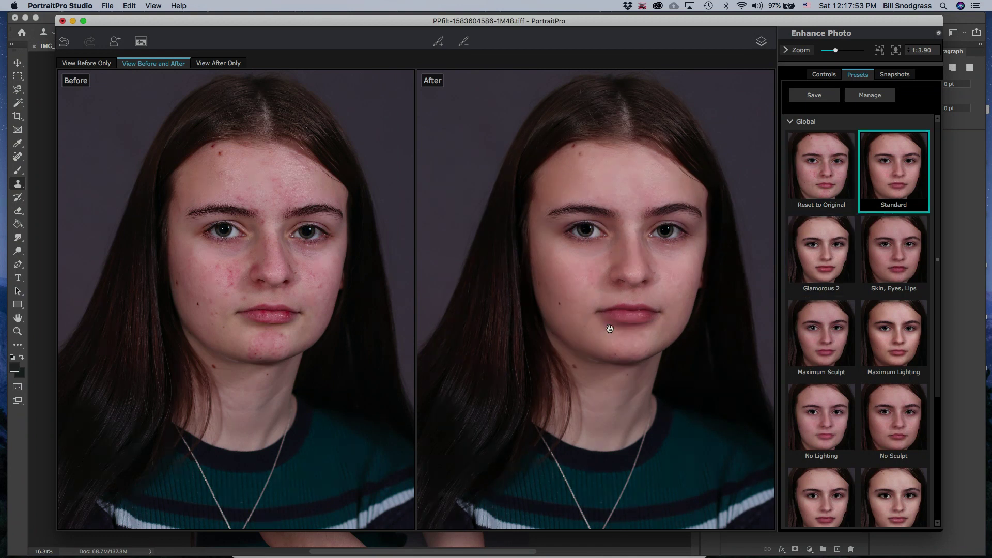
Inspect the Face Sculpt and Skin Smoothing slider settings used by the Standard preset
left_click(823, 76)
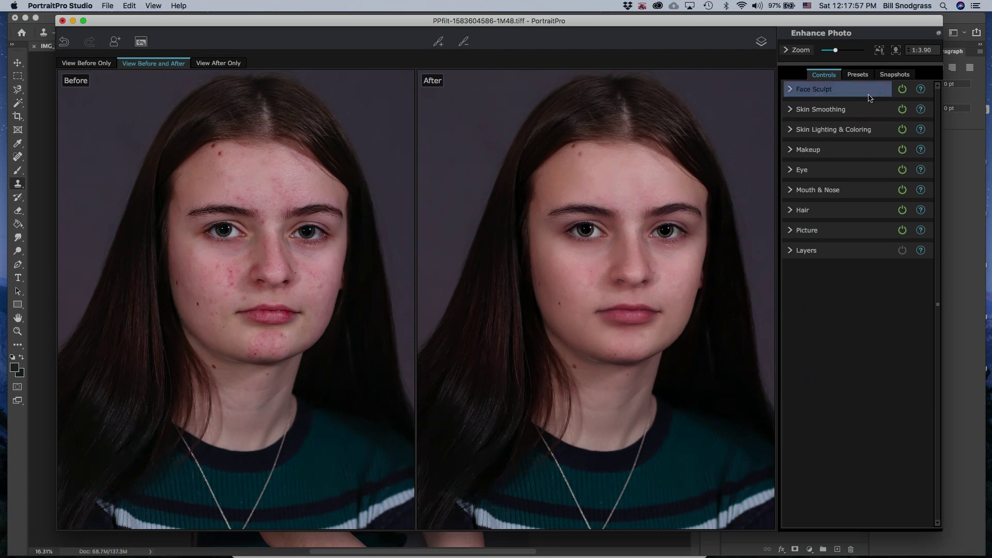
left_click(793, 91)
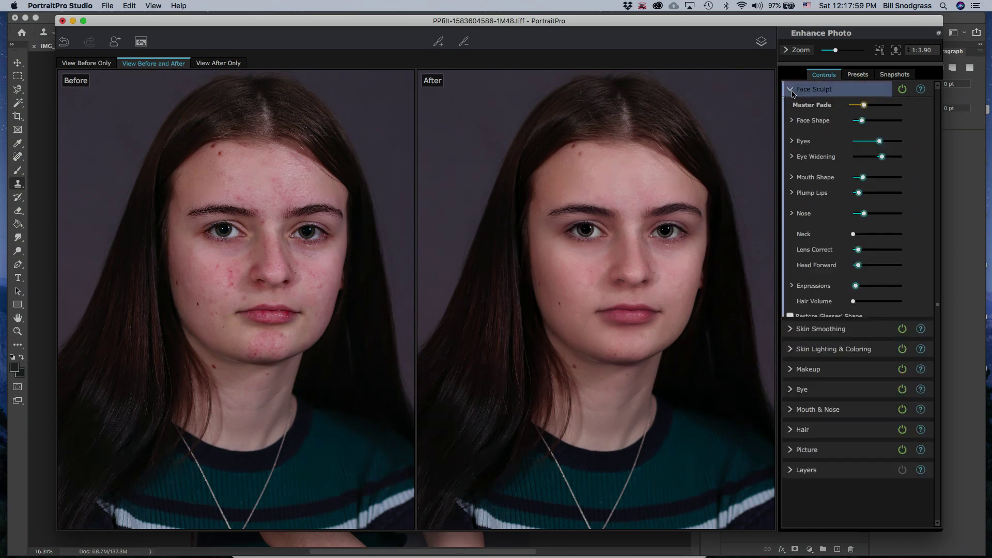
left_click(791, 89)
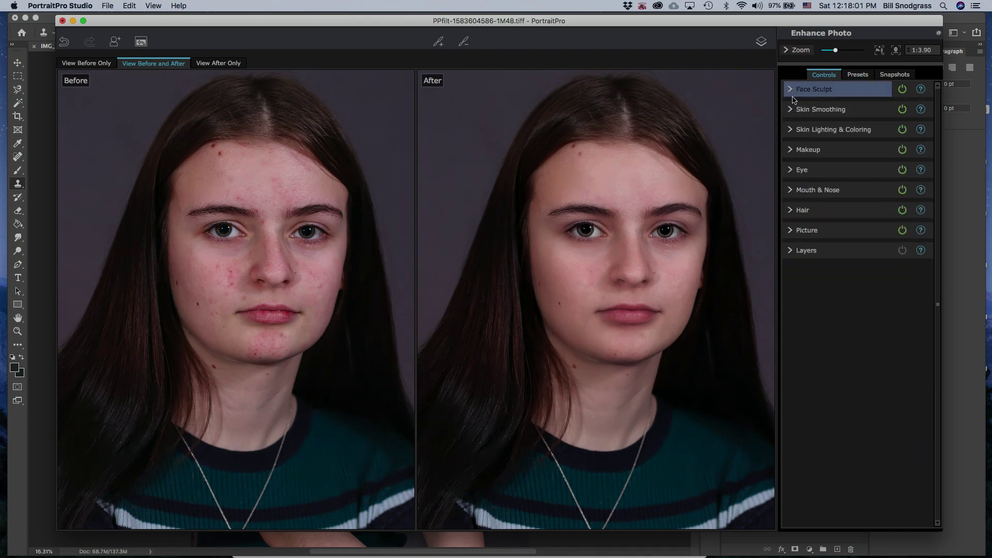
left_click(790, 111)
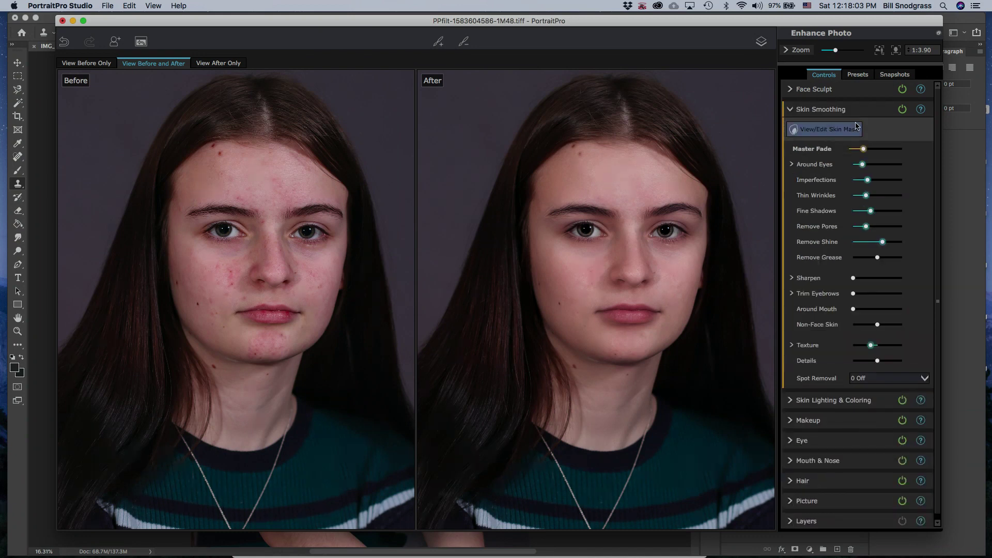
left_click(796, 111)
left_click(858, 75)
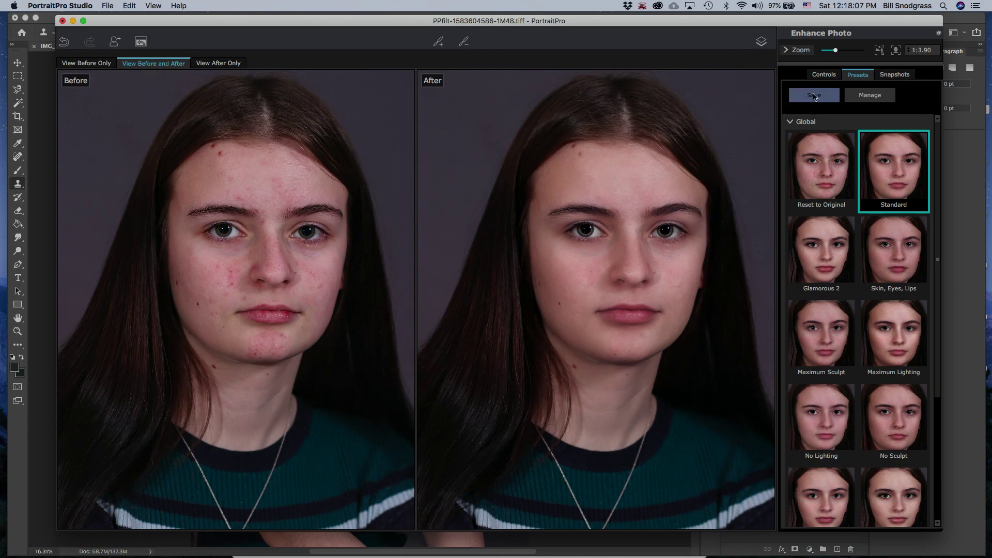
Raise the Skin Smoothing Master Fade to 50 and further towards its maximum
left_click(823, 76)
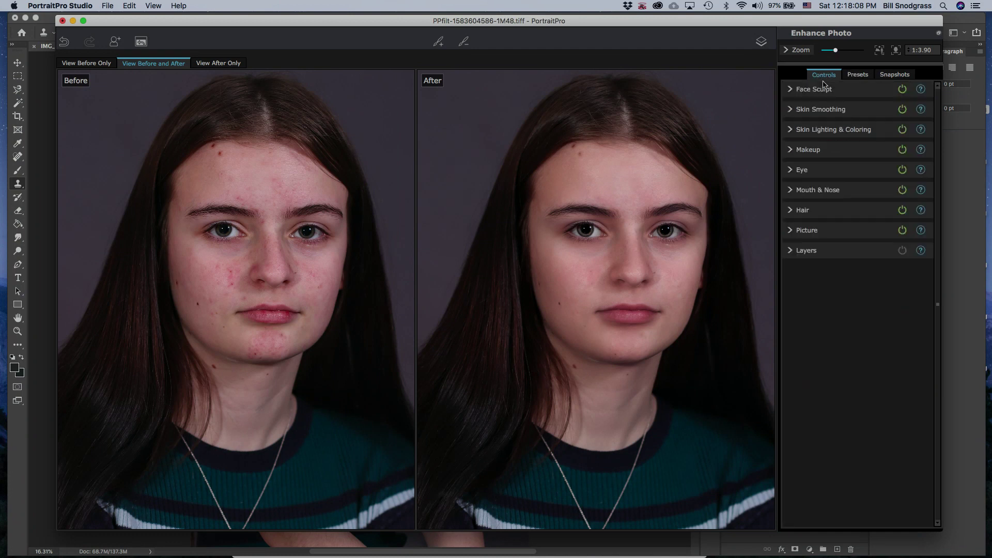
left_click(794, 111)
left_click(876, 150)
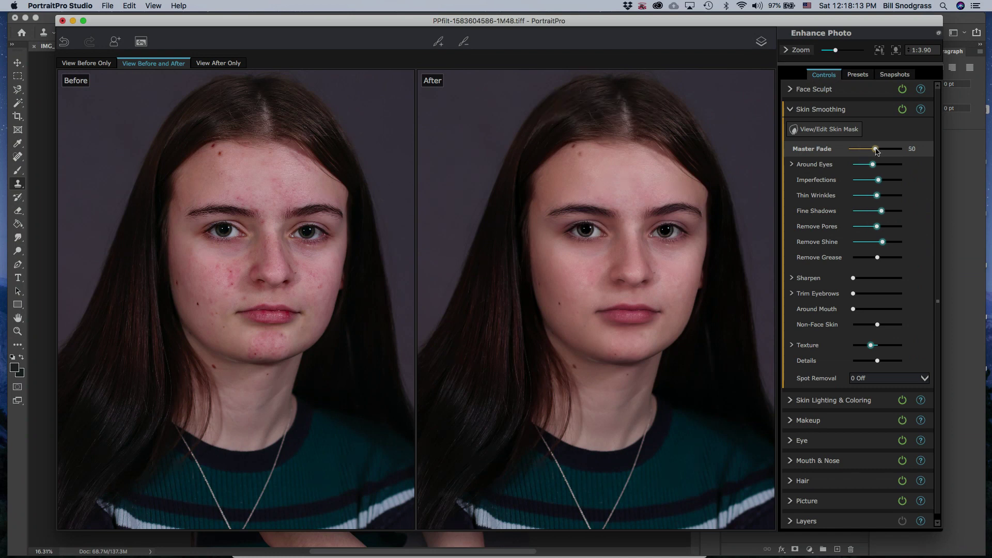
left_click_drag(856, 151, 884, 149)
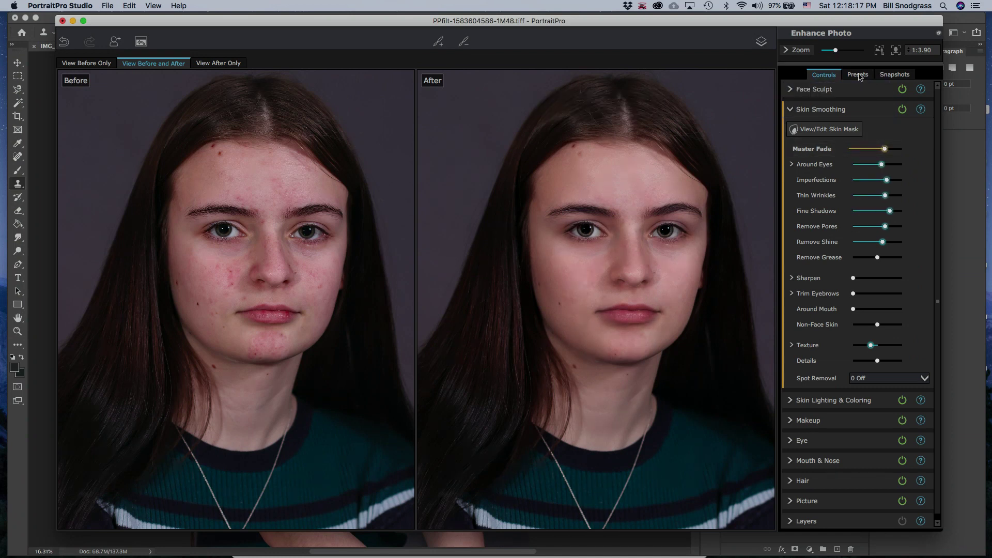
Reapply the Standard global preset to discard the custom skin smoothing, and view more of the portrait
left_click(859, 76)
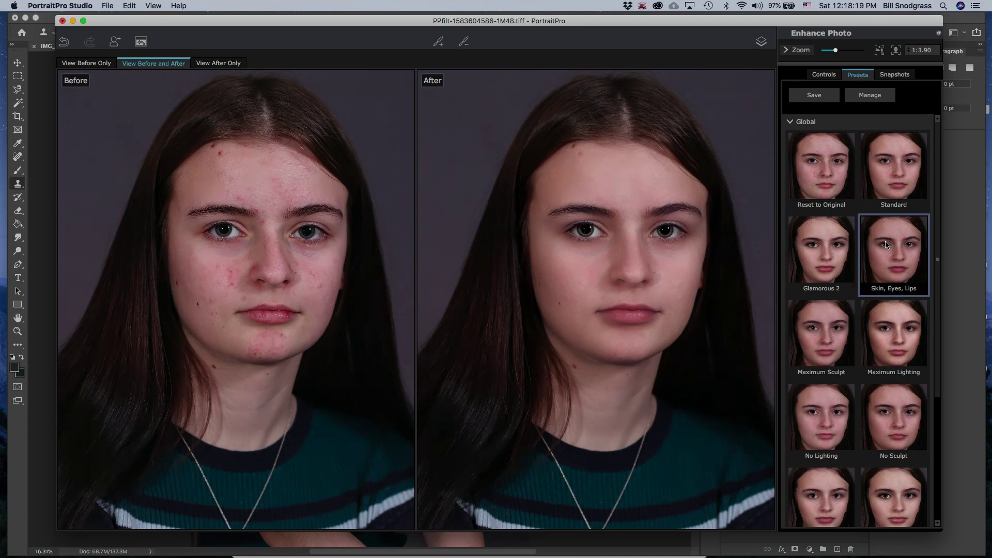
left_click(894, 192)
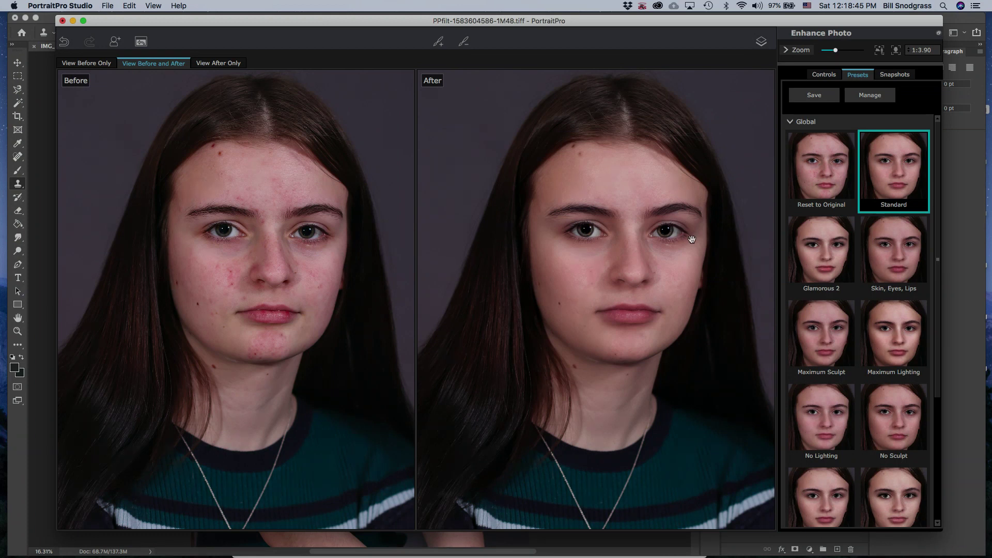
scroll(692, 239, "down", 3)
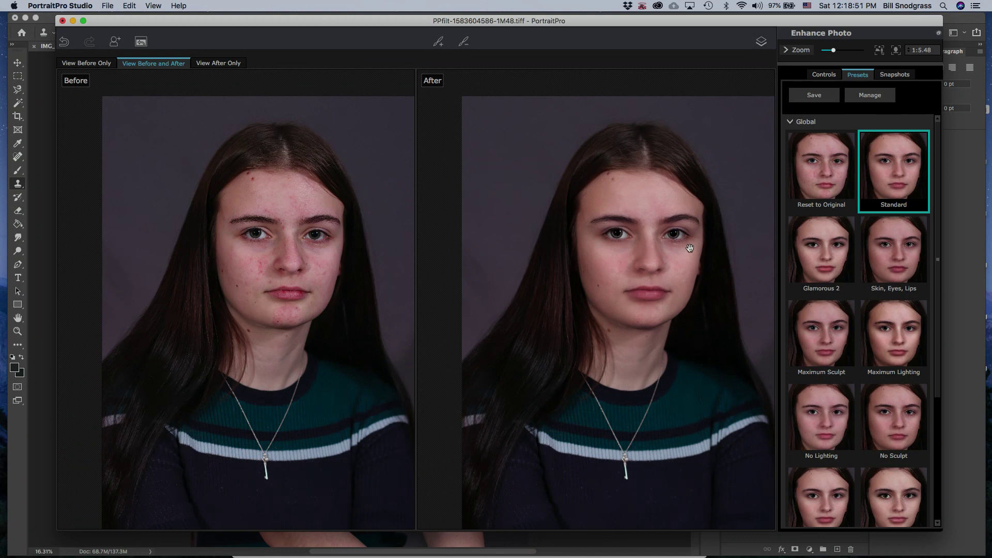
Apply the Glamorous 2 global preset and compare the retouched face closely with the original
left_click(814, 264)
scroll(723, 261, "up", 4)
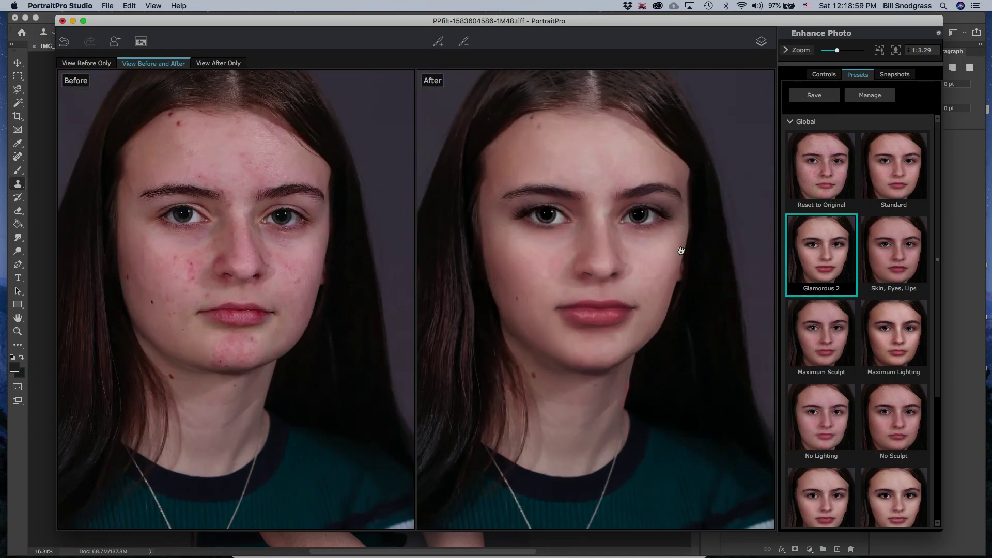
mouse_move(275, 182)
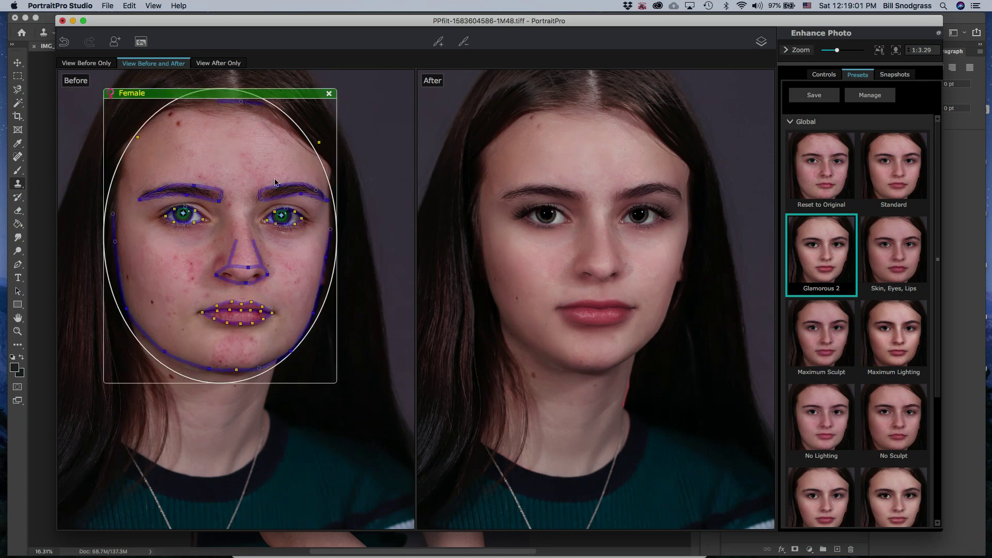
Apply the Maximum Sculpt global preset and check its Skin Smoothing slider settings
left_click(832, 330)
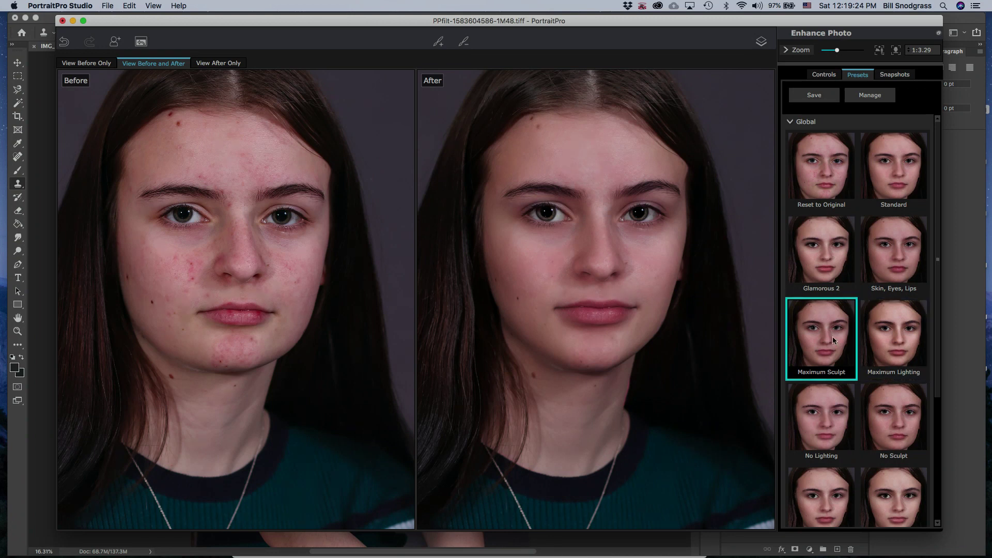
left_click(826, 77)
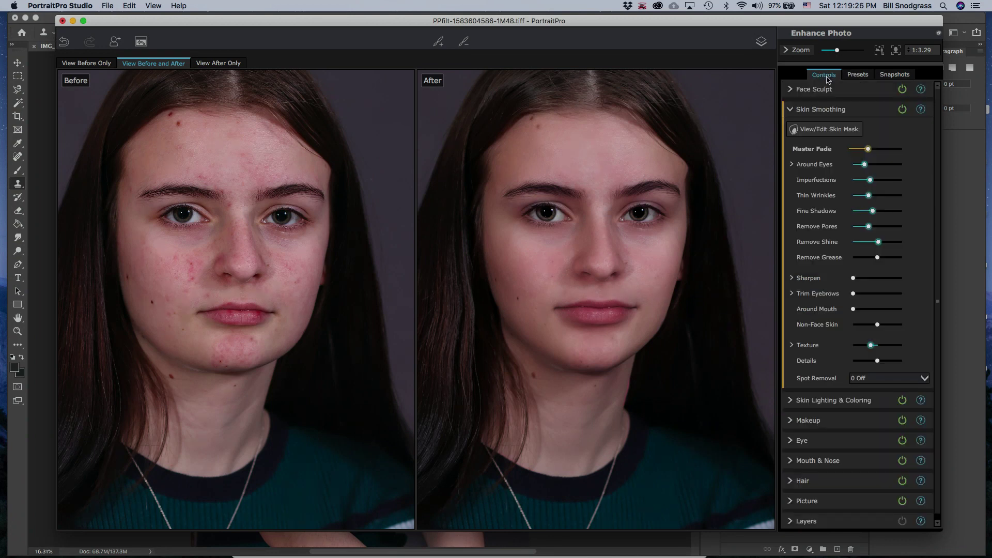
left_click(858, 77)
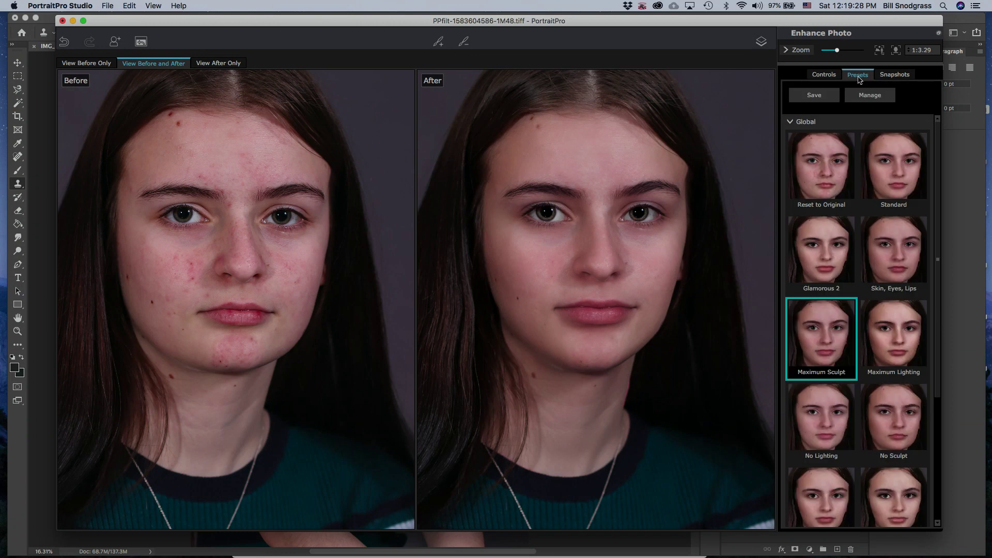
Apply the Maximum Lighting global preset, check its Skin Smoothing settings and collapse that section
left_click(898, 341)
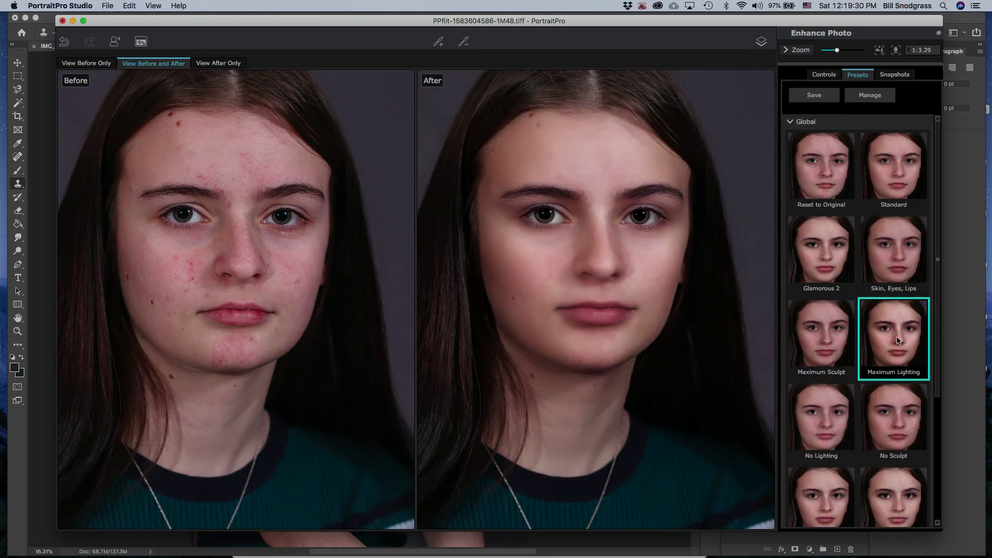
left_click(824, 76)
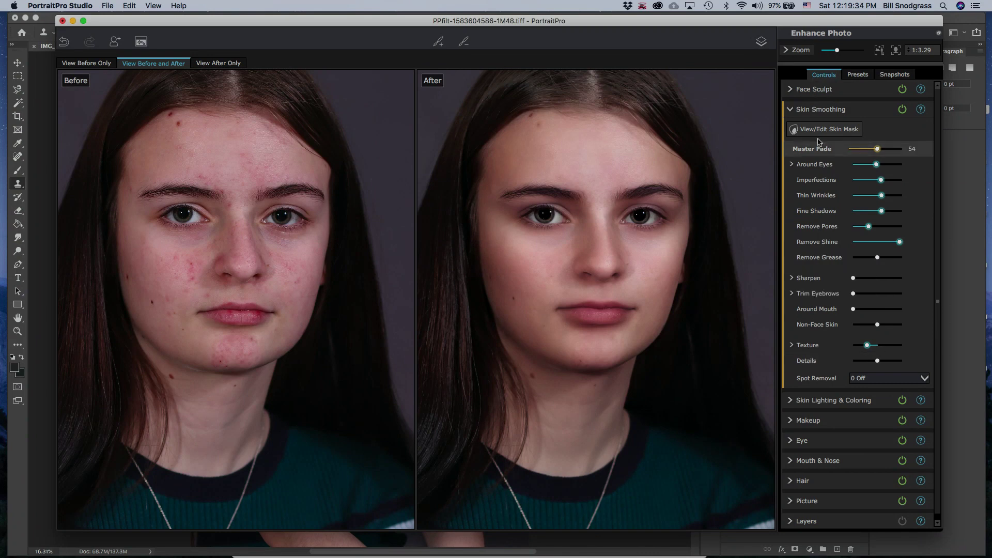
left_click(792, 109)
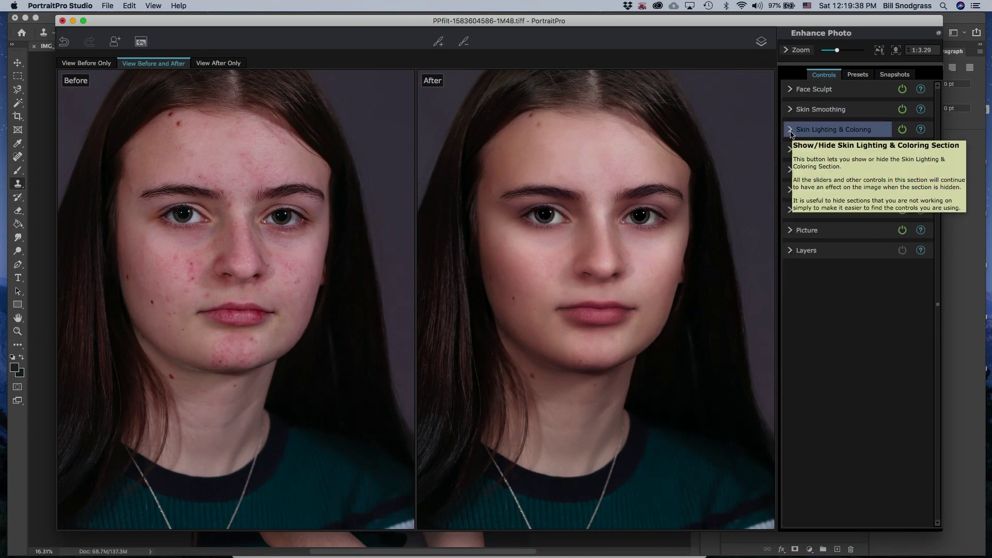
Return to the presets and apply the No Lighting global preset
left_click(858, 74)
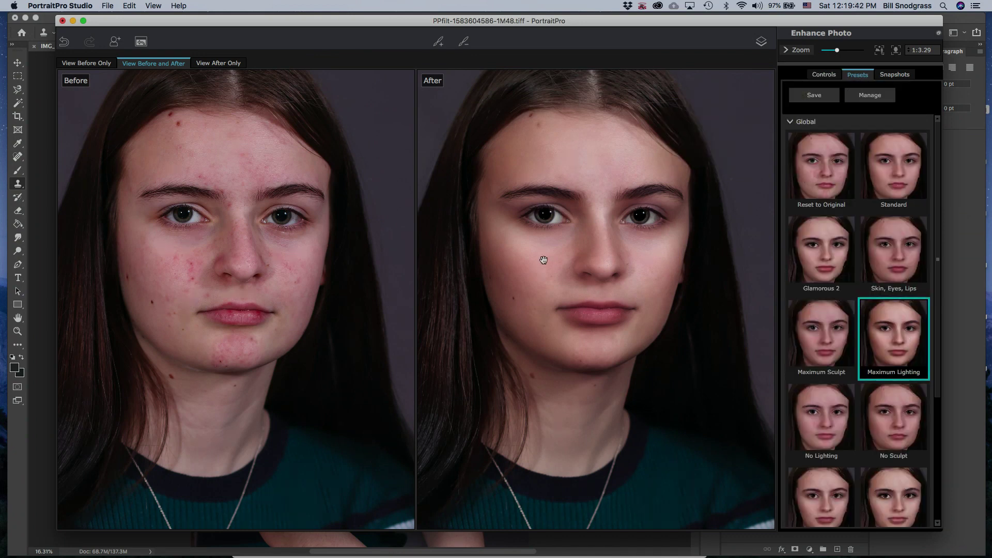
left_click(822, 415)
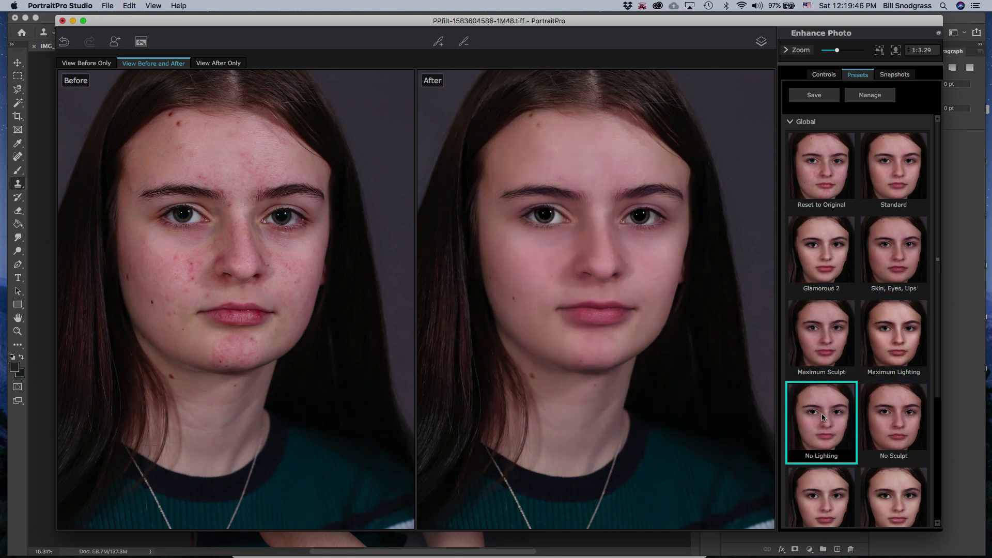
Apply the No Sculpt, Glamorous 1 and Glamorous 3 global presets in turn, leaving Glamorous 3 on the portrait
scroll(823, 416, "down", 3)
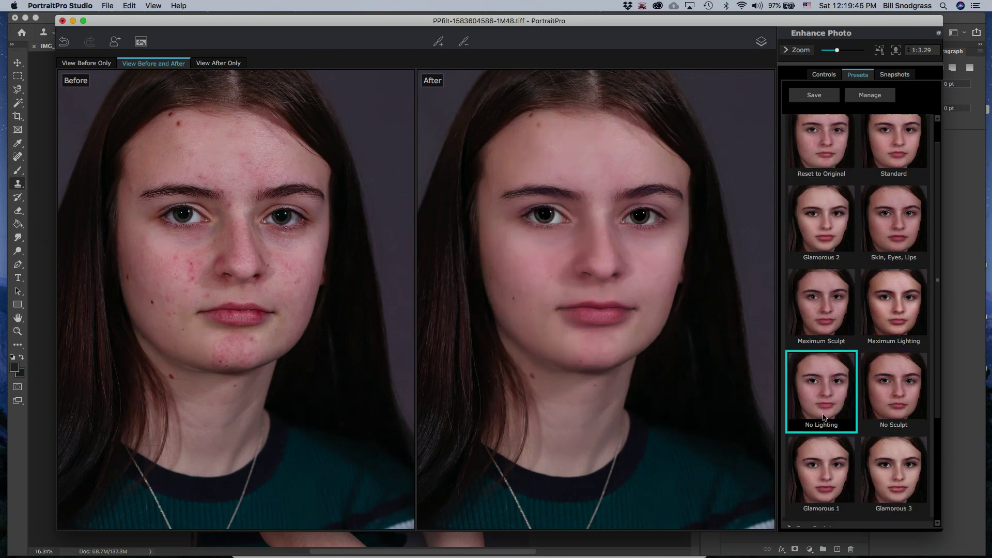
left_click(890, 360)
scroll(891, 393, "down", 2)
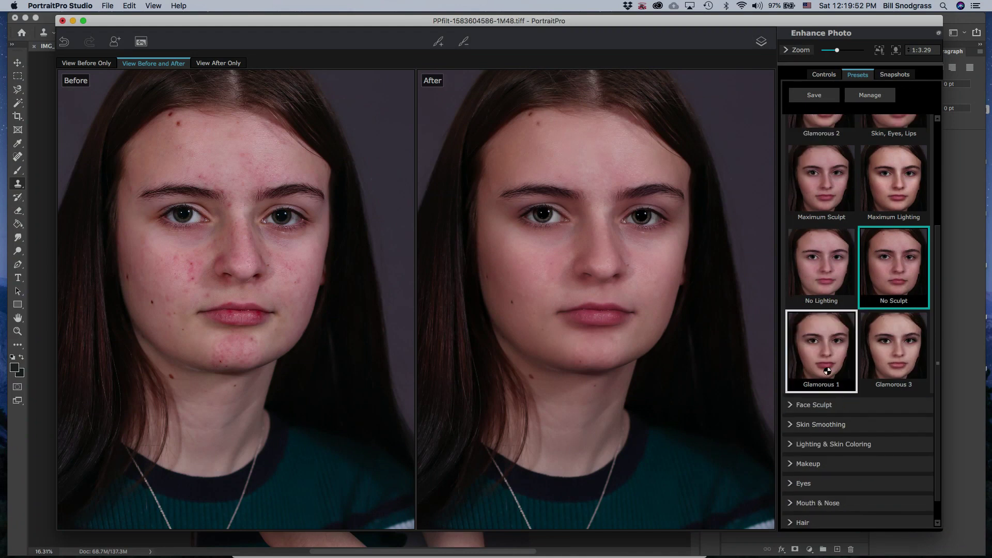
left_click(827, 371)
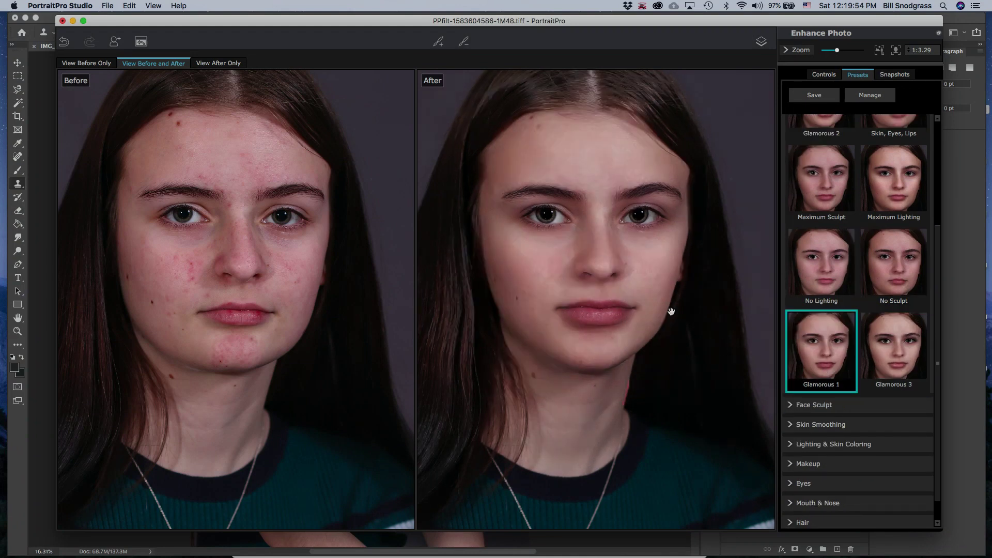
left_click(866, 350)
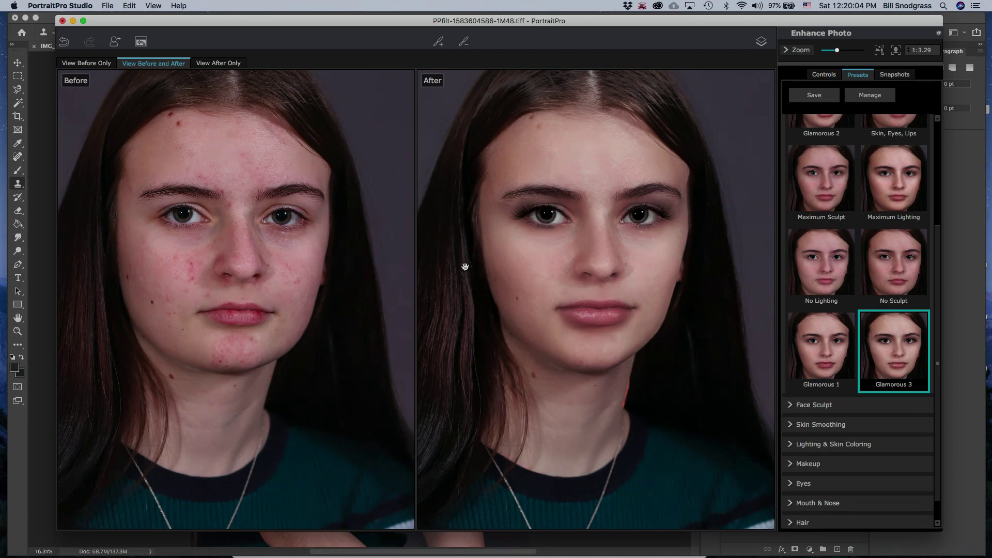
Apply the General skin smoothing preset followed by Smooth Eyes, and collapse the Skin Smoothing presets
scroll(806, 345, "down", 2)
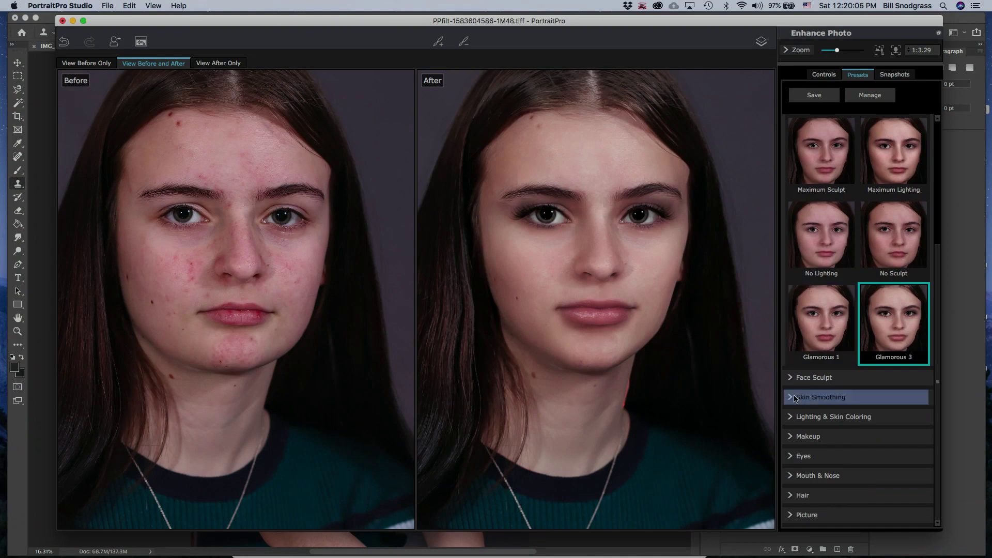
left_click(792, 398)
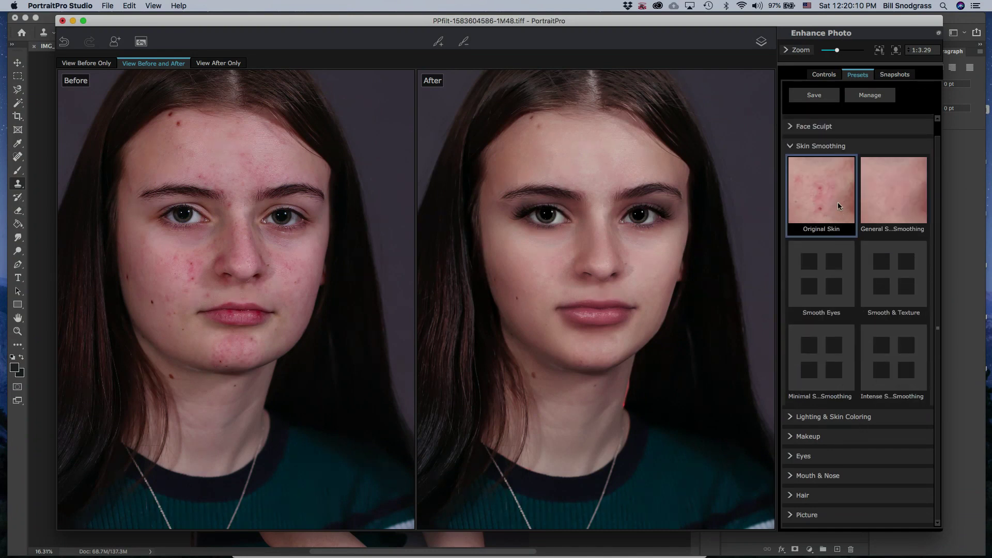
left_click(894, 204)
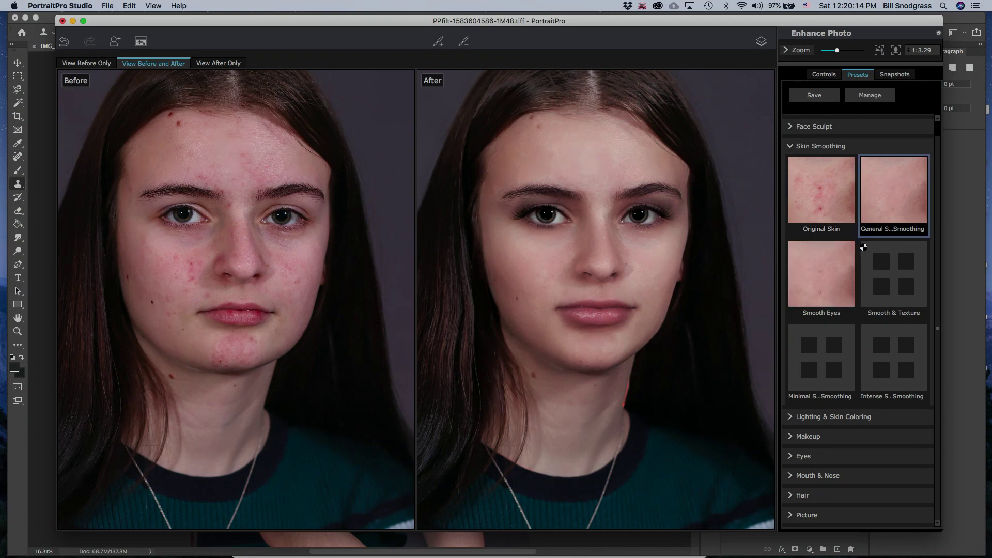
left_click(819, 277)
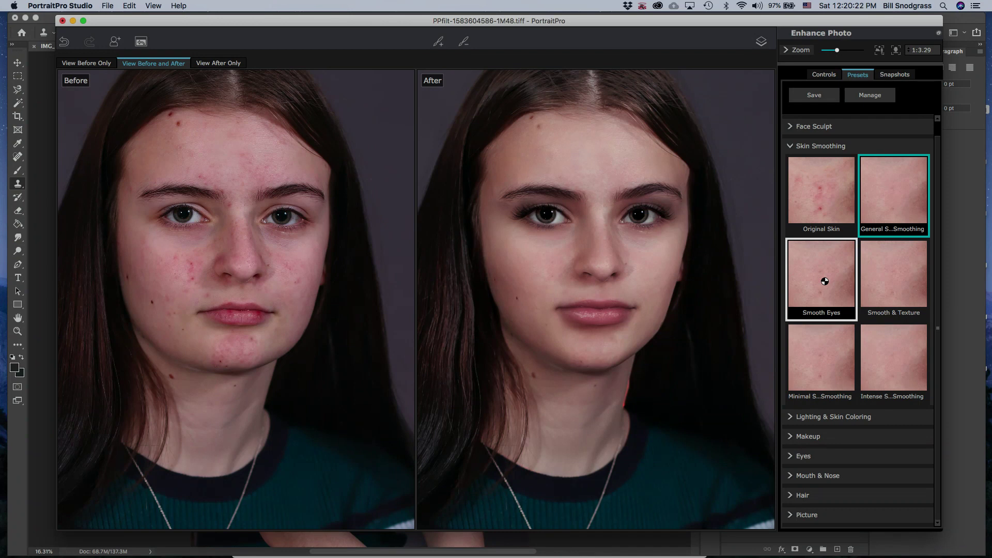
left_click(793, 150)
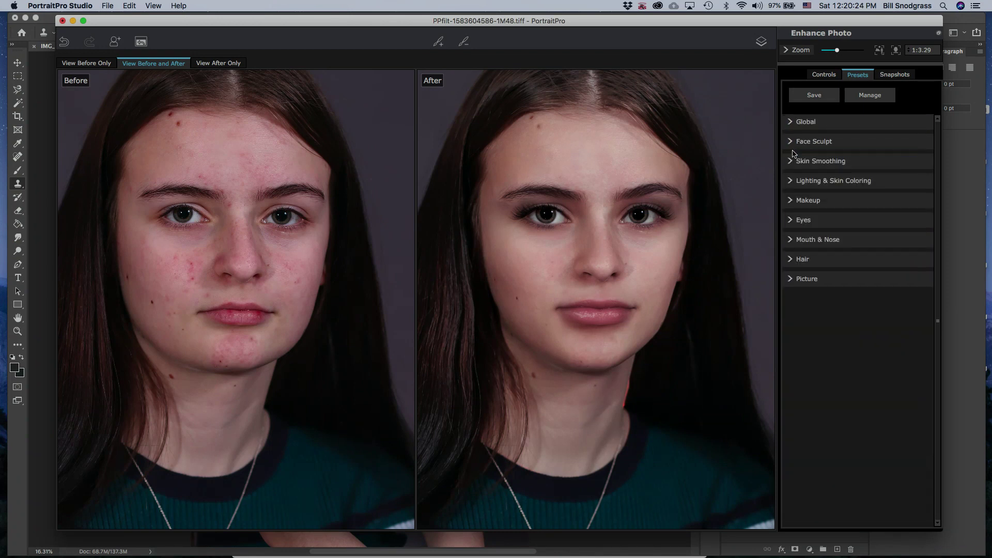
Apply the Remove Makeup preset, check its Makeup slider settings and collapse that section of the controls
left_click(791, 201)
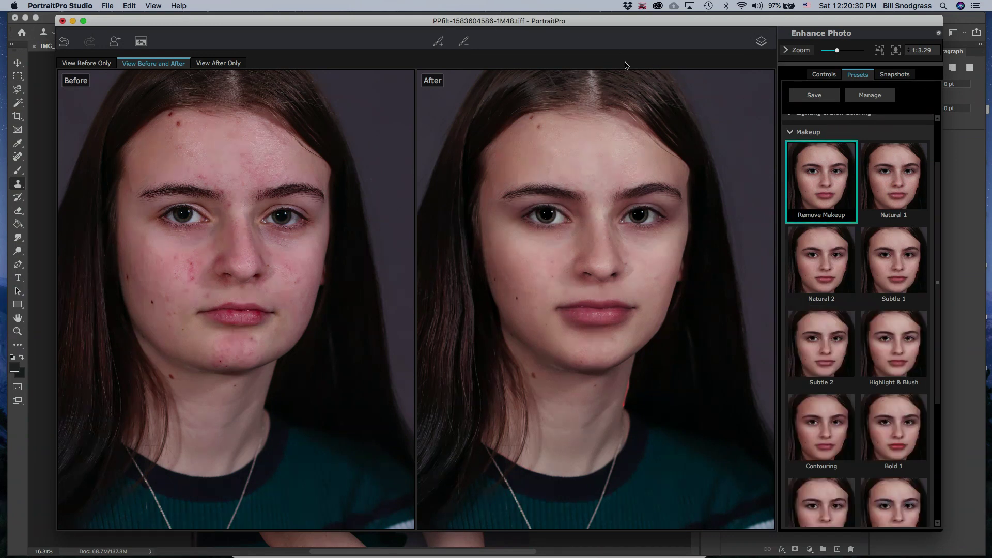
left_click(834, 72)
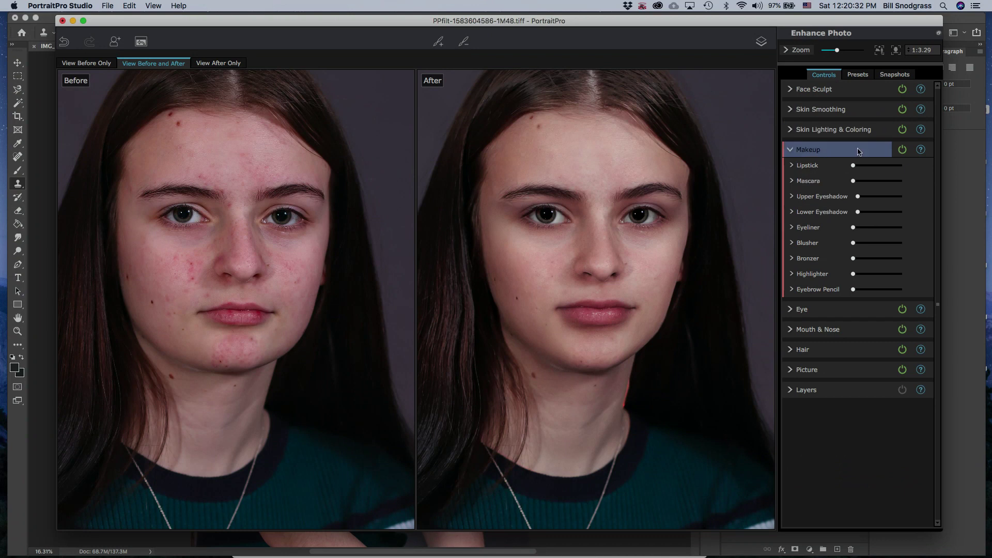
left_click(794, 132)
left_click(794, 132)
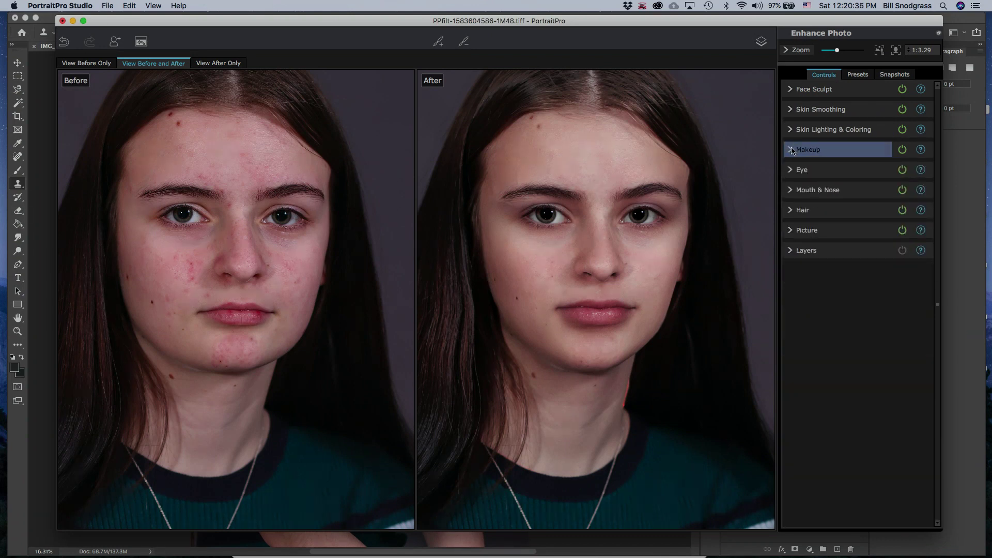
Return to the presets, look through the Lighting & Skin Coloring ones and close that group
left_click(856, 76)
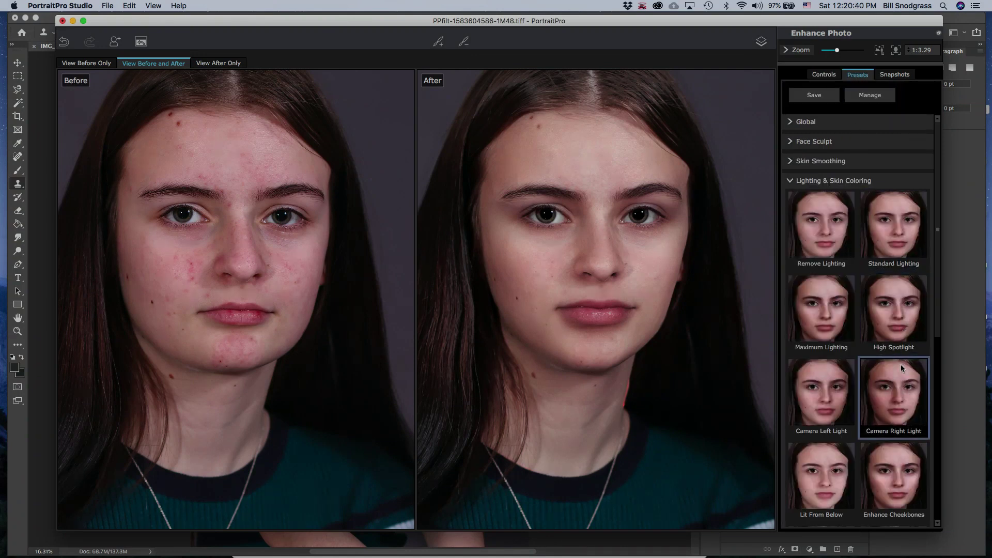
scroll(905, 389, "down", 2)
scroll(904, 386, "up", 2)
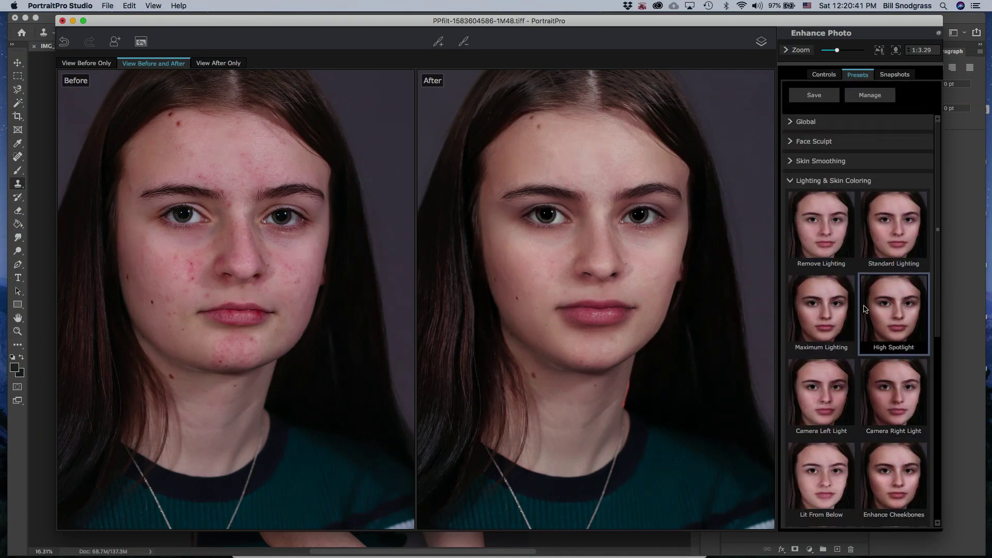
left_click(791, 181)
Try the Highlight & Blush and Contouring makeup presets on the portrait
left_click(795, 200)
scroll(805, 208, "down", 2)
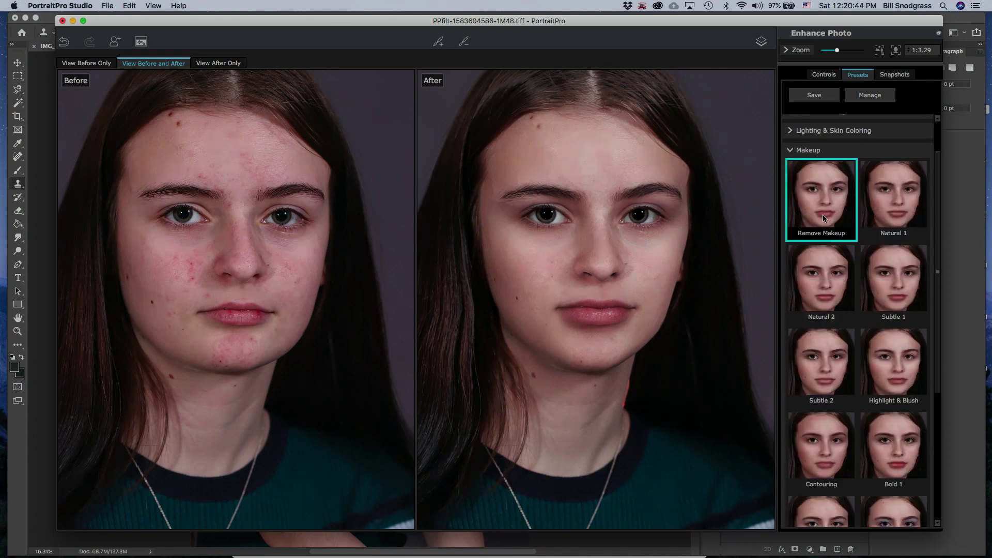
scroll(902, 295, "down", 2)
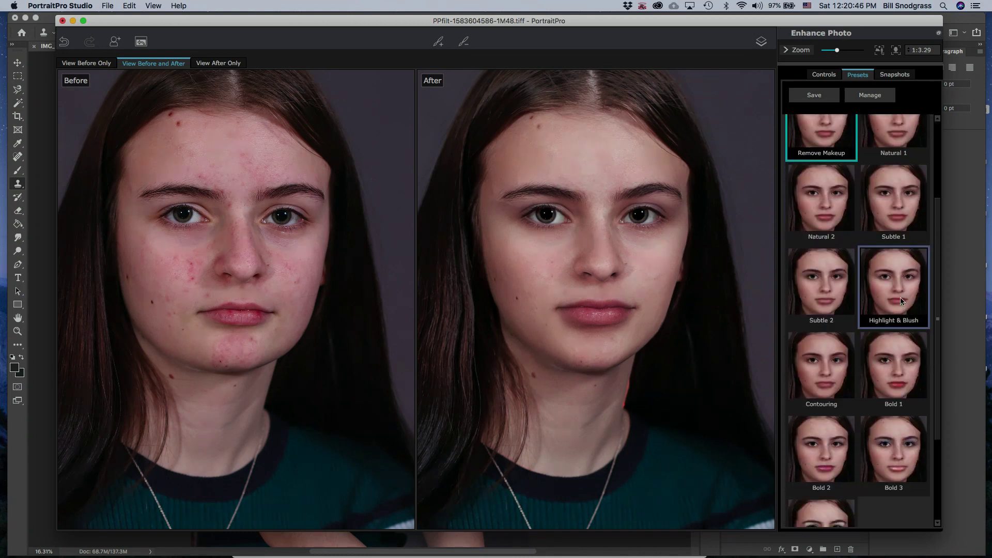
left_click(905, 302)
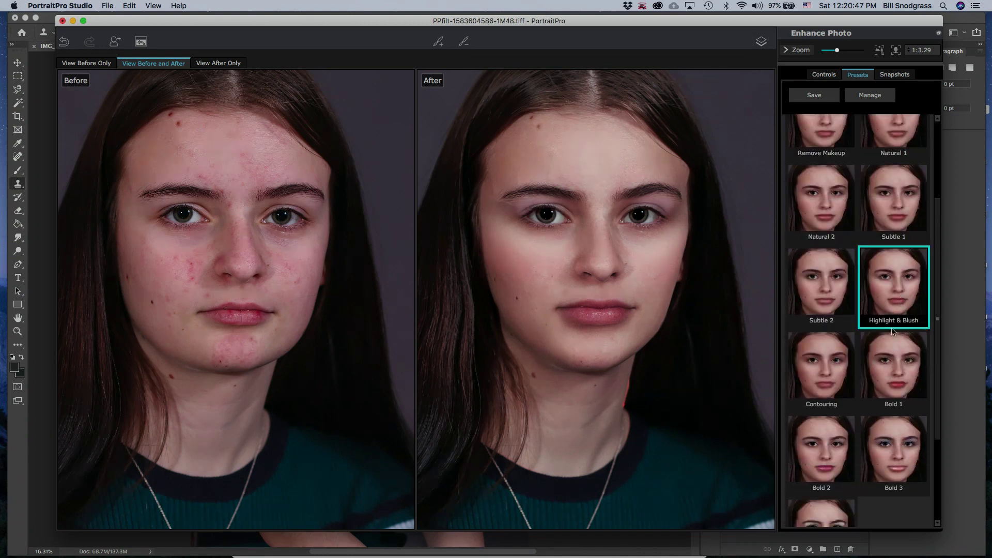
left_click(827, 374)
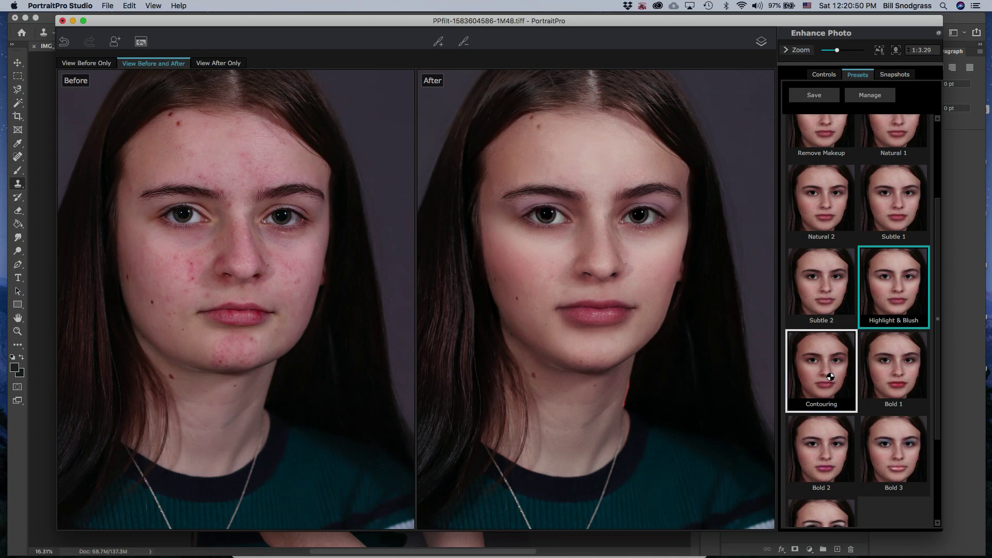
Try the Bold 2, Bold 4 and Bold 3 makeup presets, and settle on Subtle 2
left_click(840, 444)
scroll(839, 444, "down", 3)
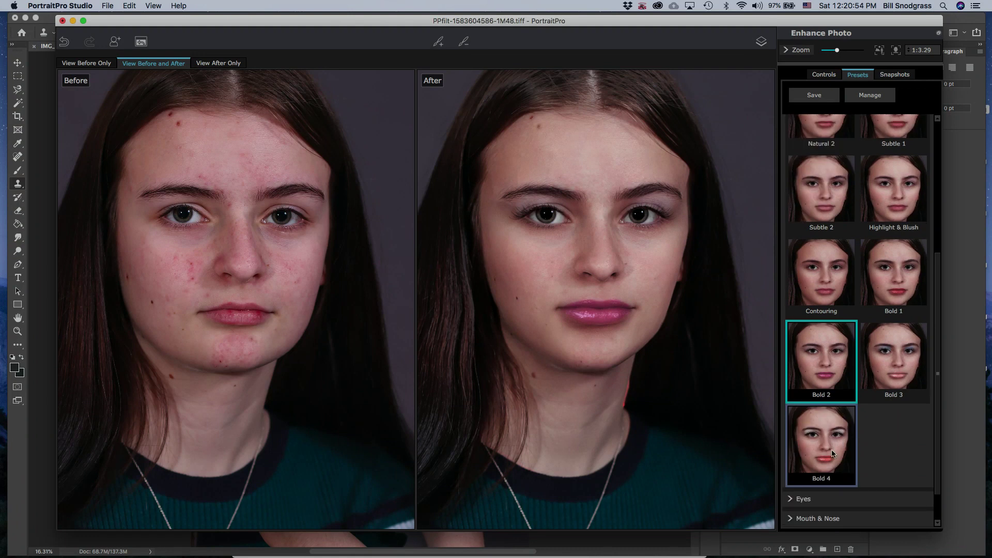
left_click(833, 453)
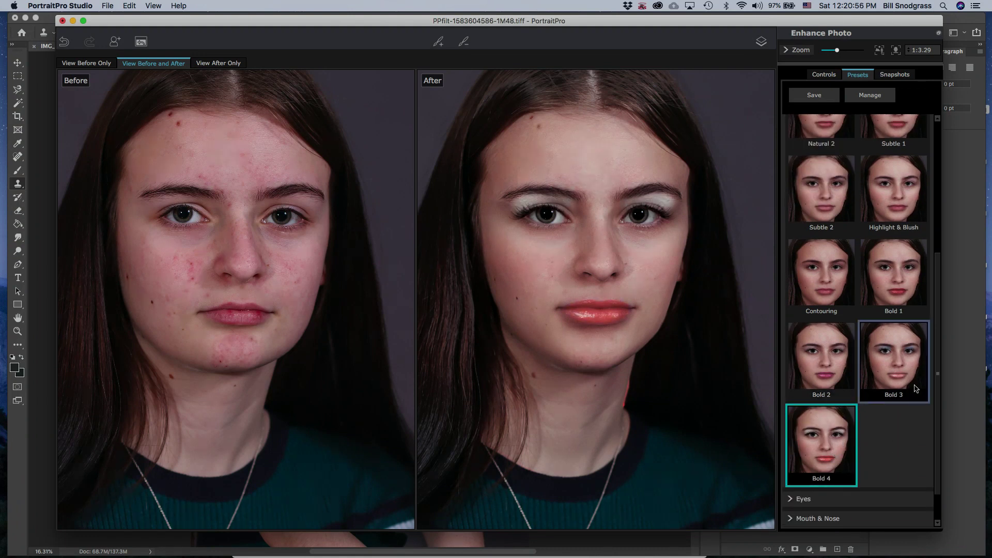
left_click(905, 348)
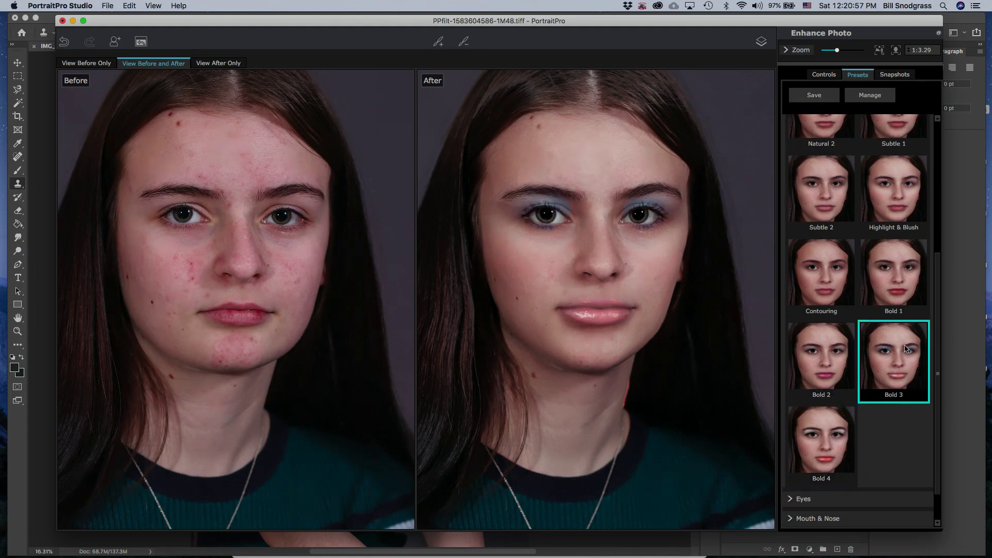
left_click(898, 309)
scroll(850, 309, "up", 3)
left_click(820, 300)
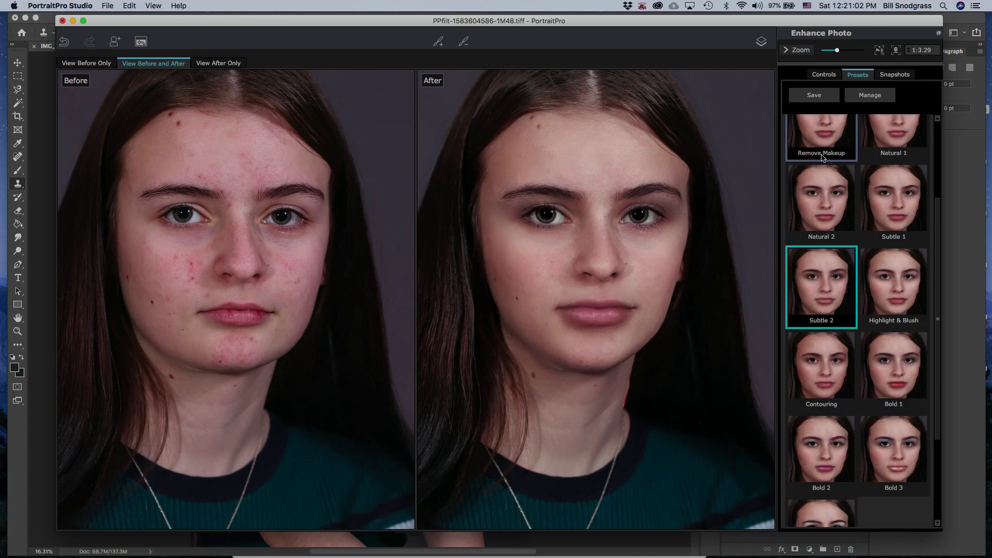
Open the Eyes presets and try Whiten Eyes and the Brown eye color
scroll(806, 362, "down", 5)
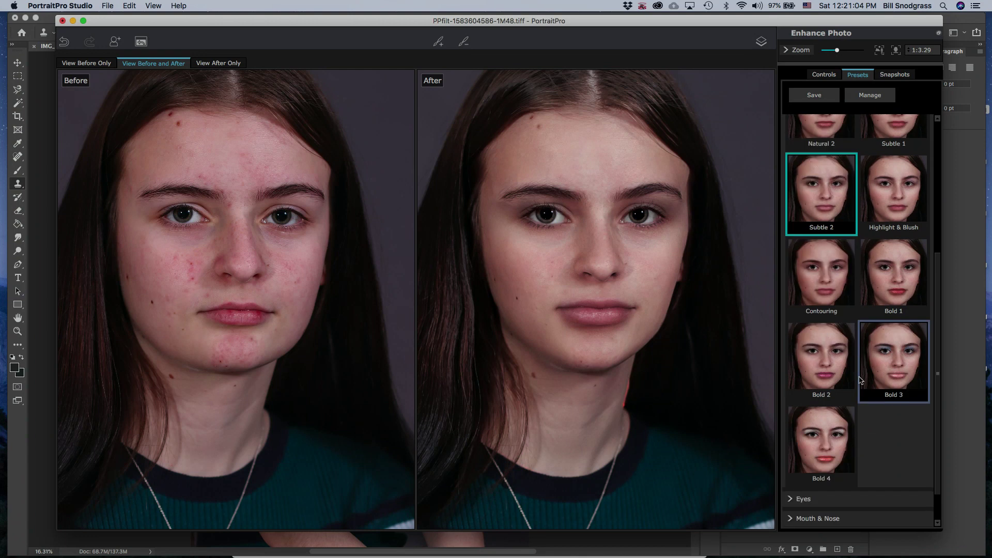
left_click(793, 456)
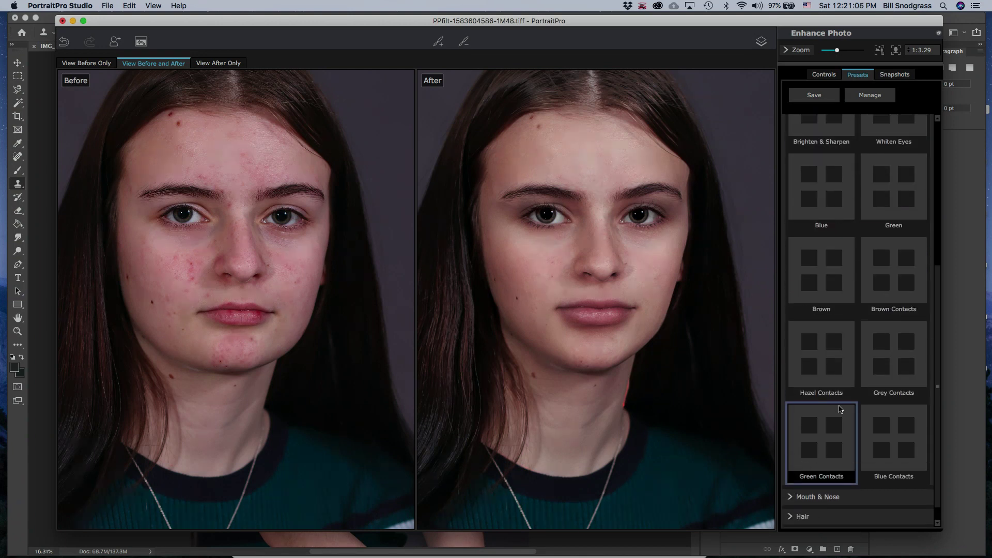
left_click(862, 268)
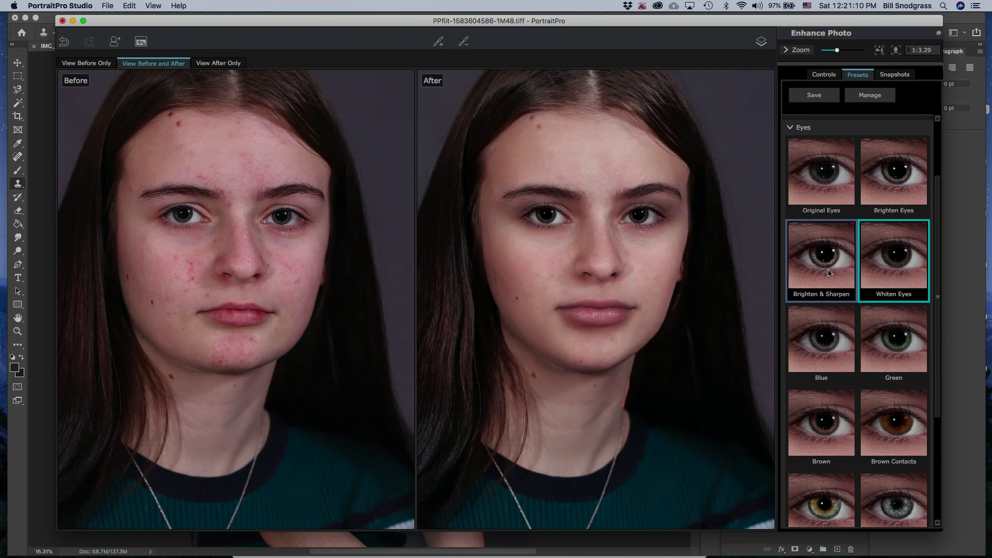
left_click(900, 370)
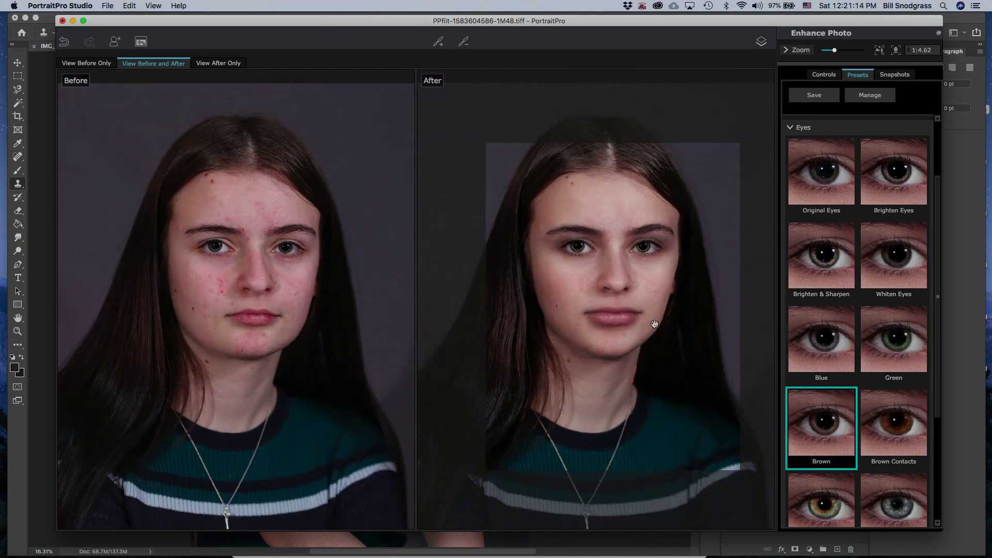
Try the Hazel Contacts eye preset and restore the eyes with the Original Eyes preset
scroll(850, 495, "down", 1)
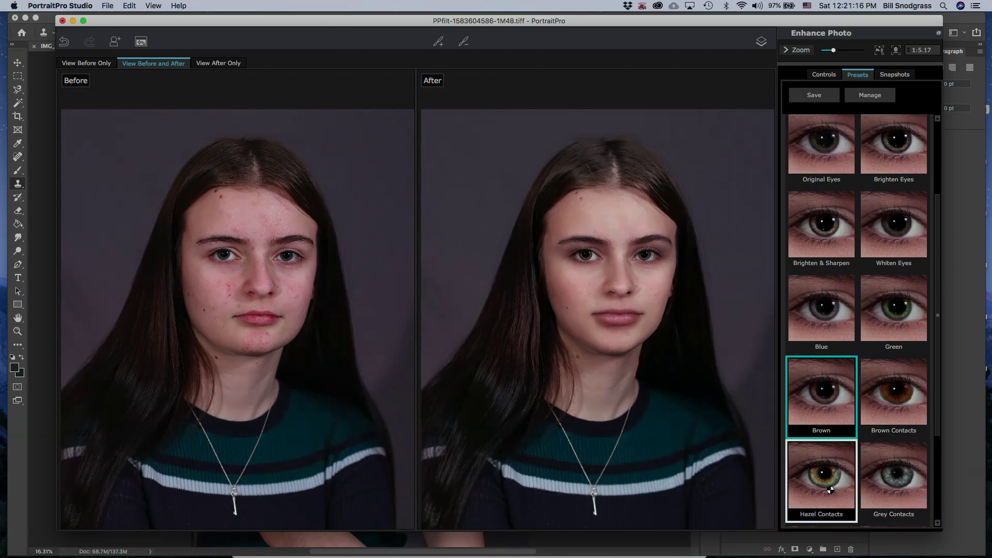
left_click(828, 488)
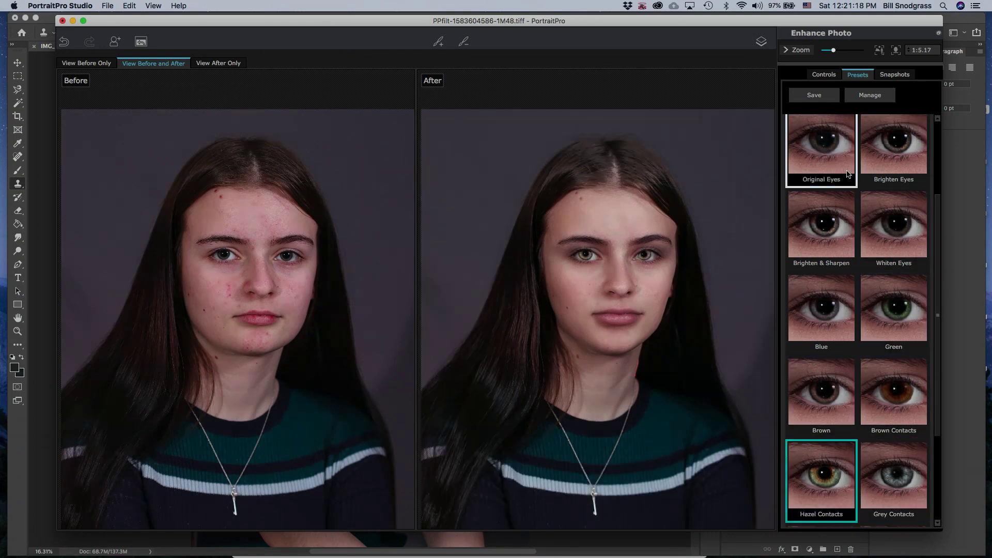
left_click(833, 139)
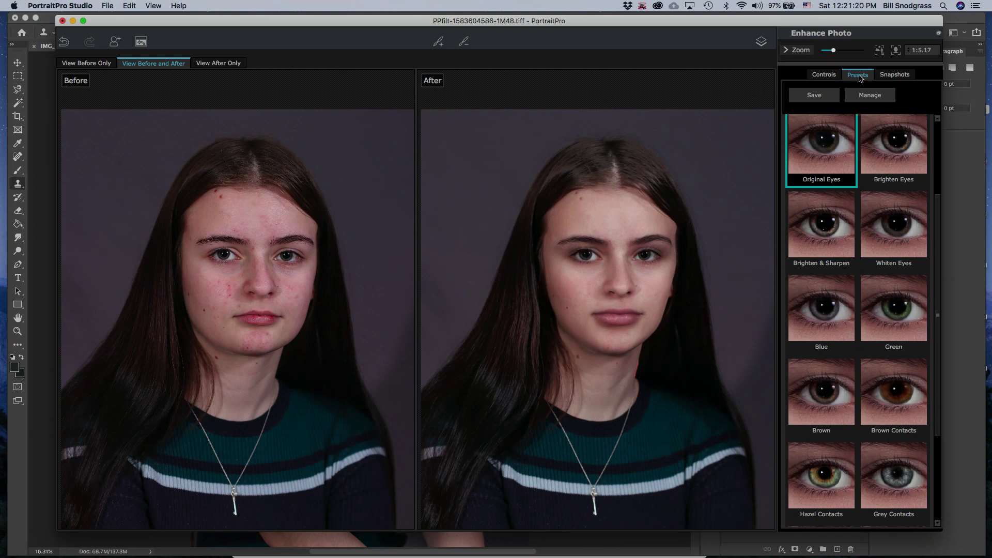
Open the Mouth & Nose presets, dismiss the tip, and apply Sharpen Mouth followed by Pink Lips
scroll(847, 195, "down", 5)
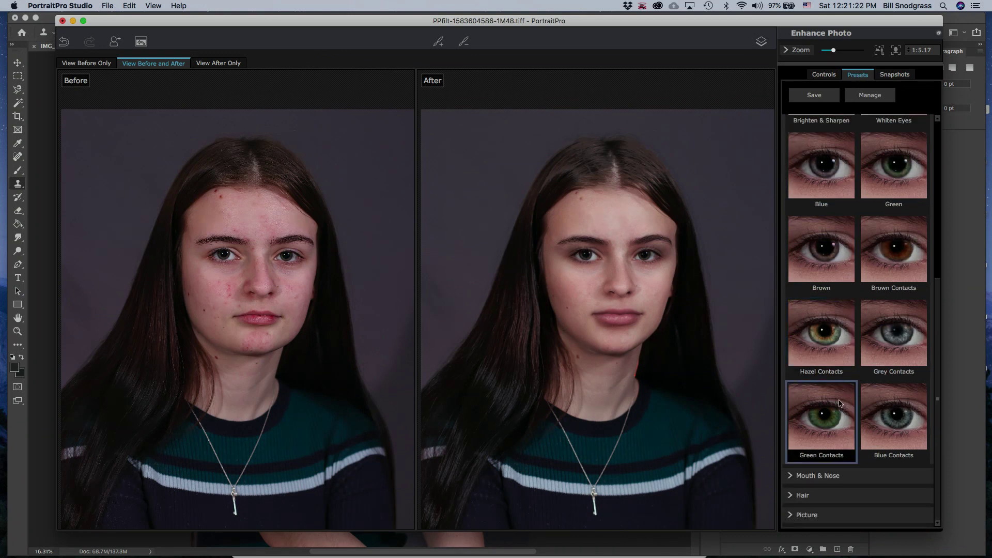
left_click(791, 476)
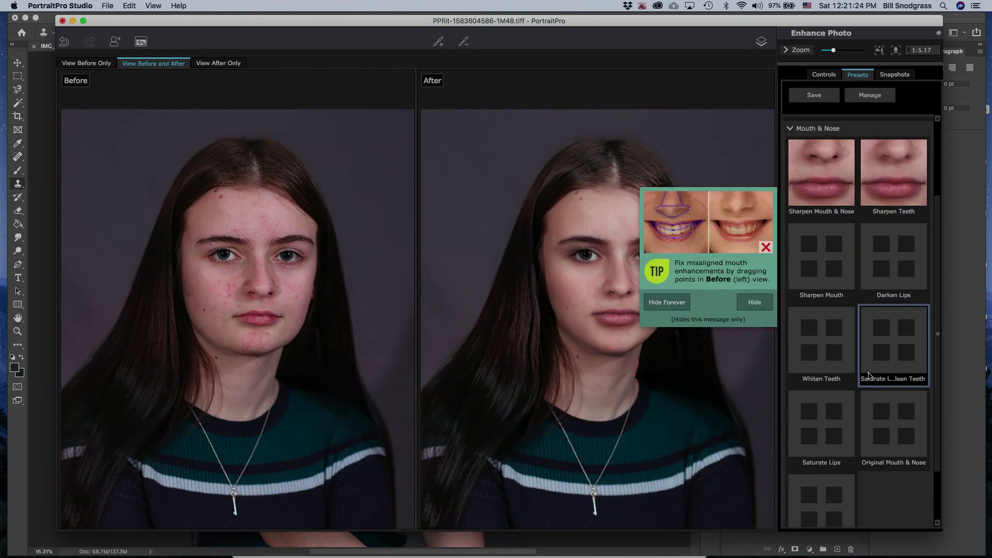
left_click(765, 247)
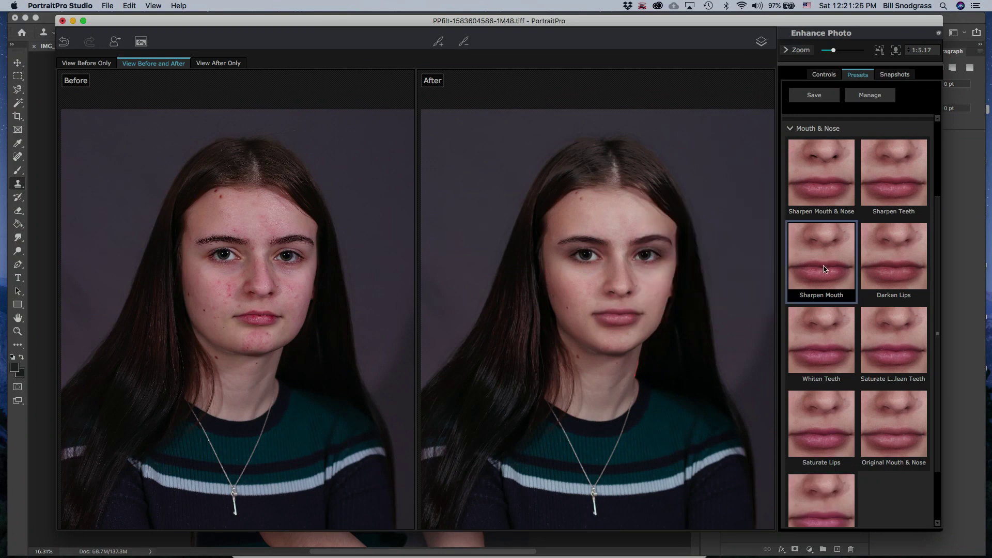
left_click(832, 271)
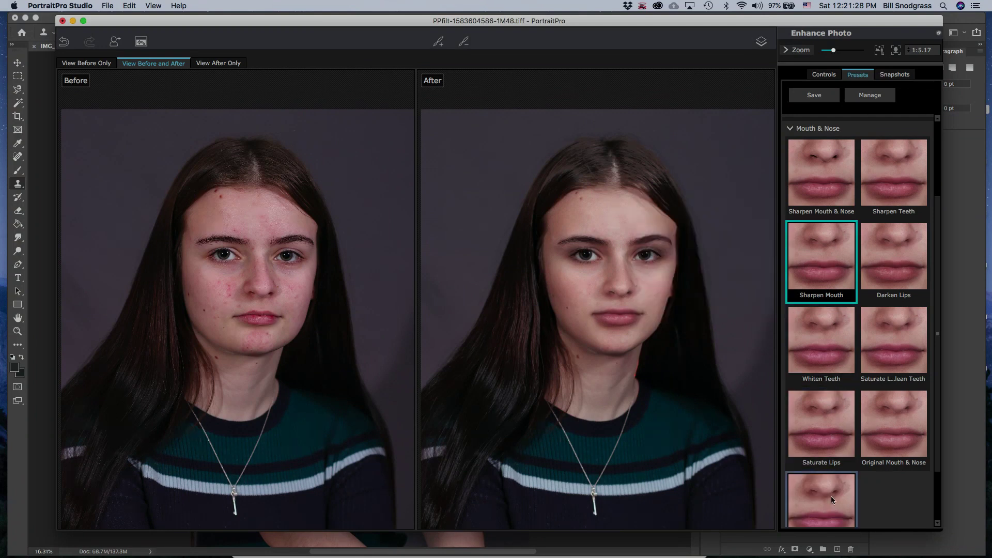
left_click(850, 490)
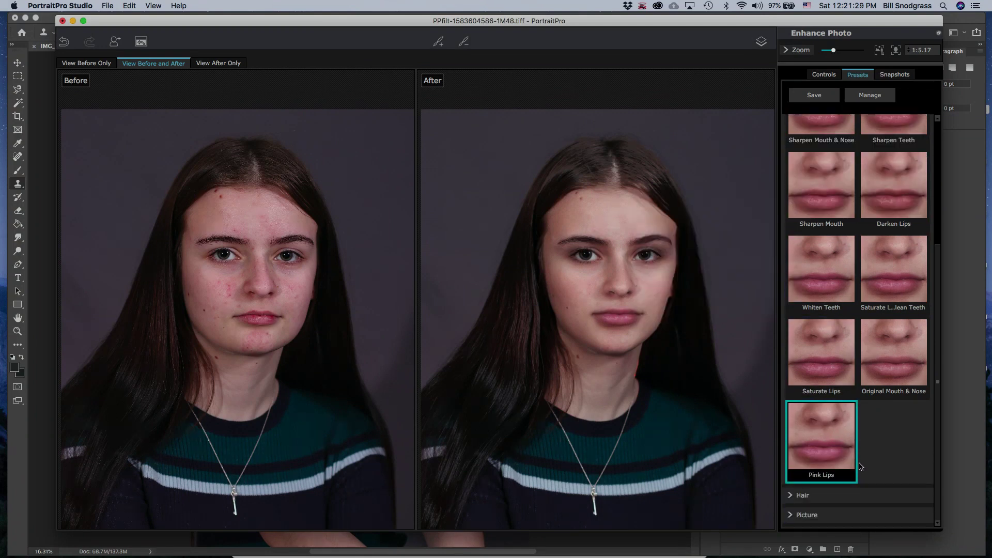
Open the Hair presets, dismiss the hair mask tip, and try the Darken preset on the portrait
left_click(793, 497)
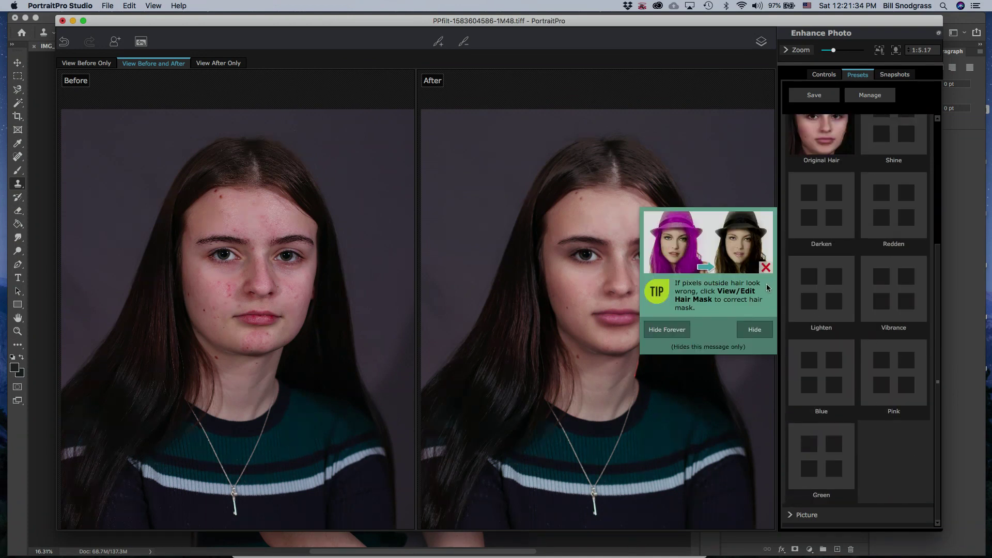
left_click(765, 269)
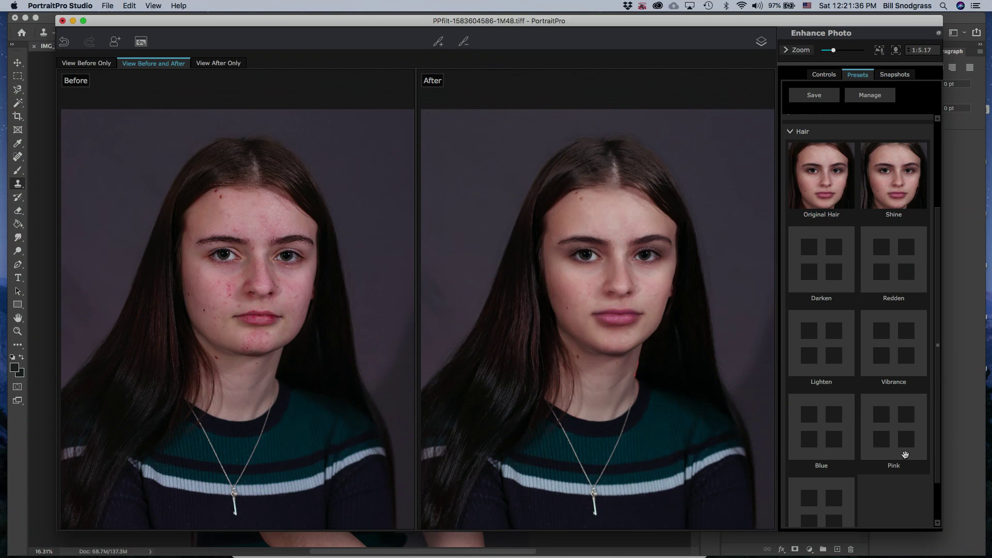
left_click(821, 261)
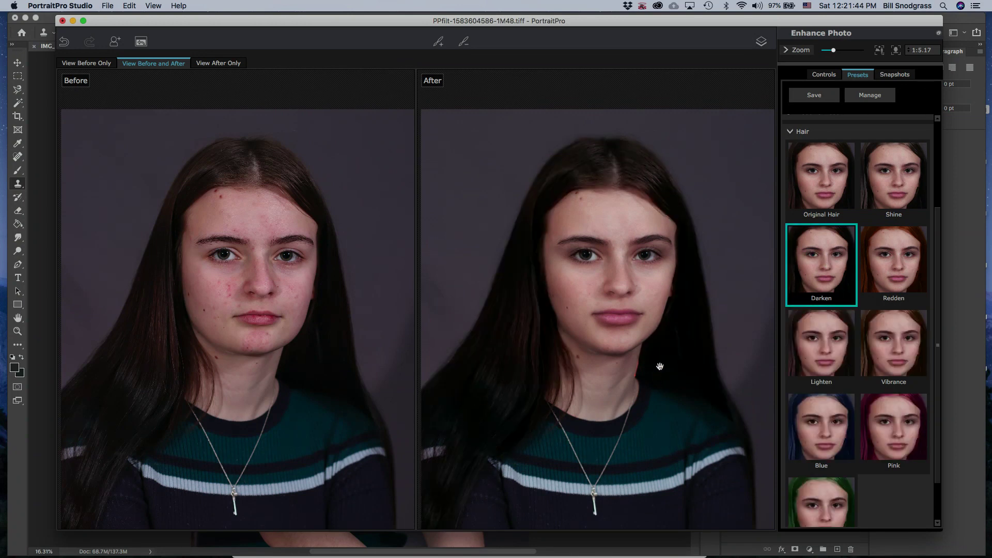
mouse_move(417, 219)
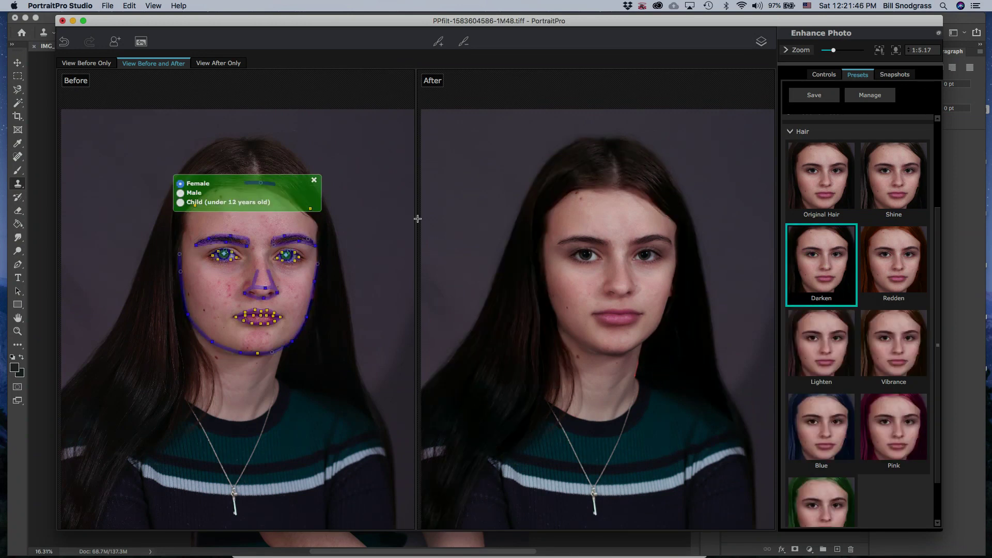
Try the Green, Pink, Darken and Redden hair presets on the portrait, and collapse the Hair presets
scroll(902, 419, "down", 2)
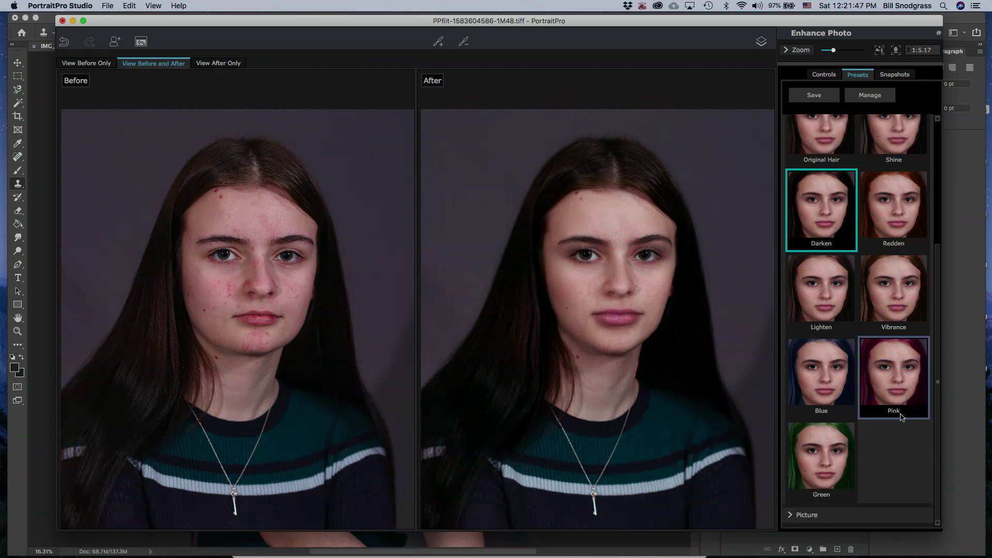
left_click(845, 447)
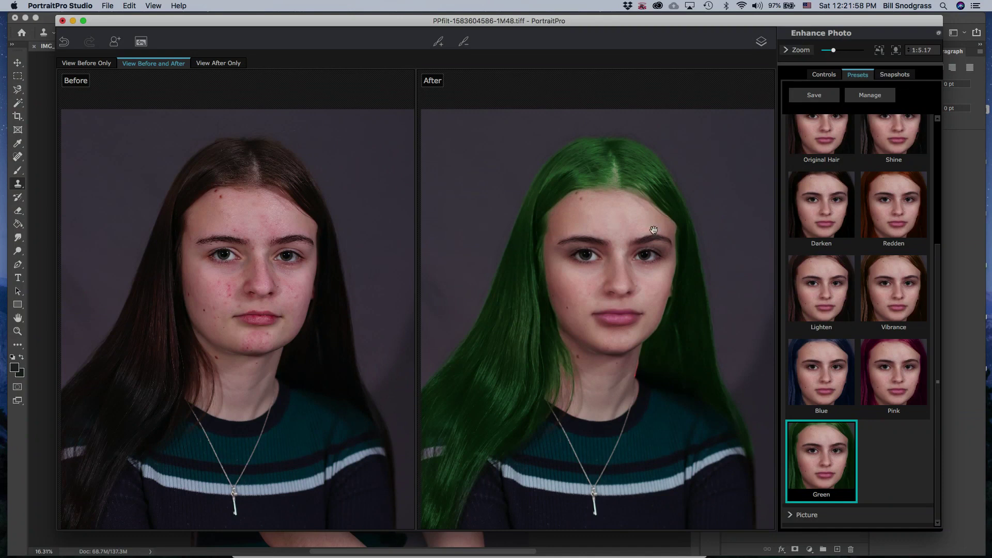
left_click(898, 362)
left_click(837, 212)
left_click(890, 223)
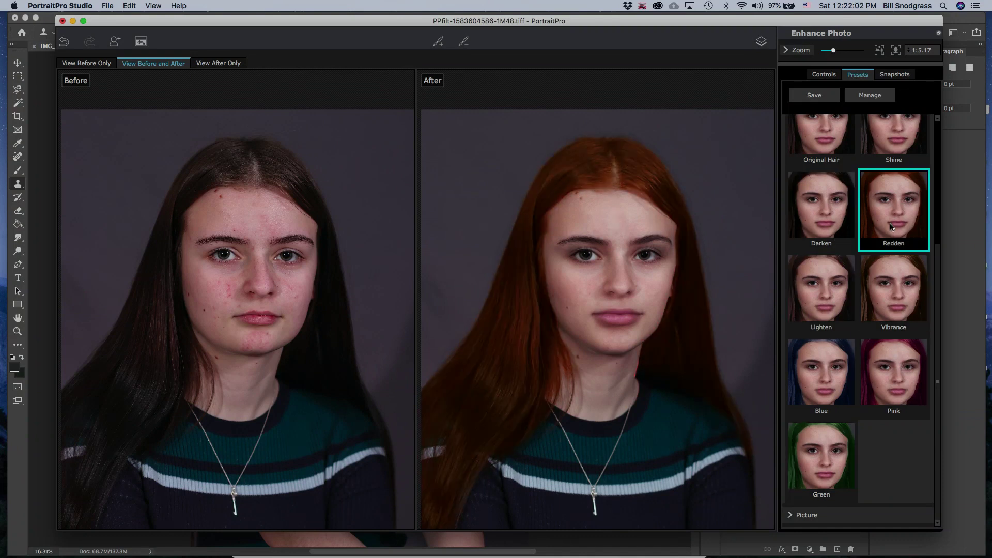
scroll(890, 223, "up", 5)
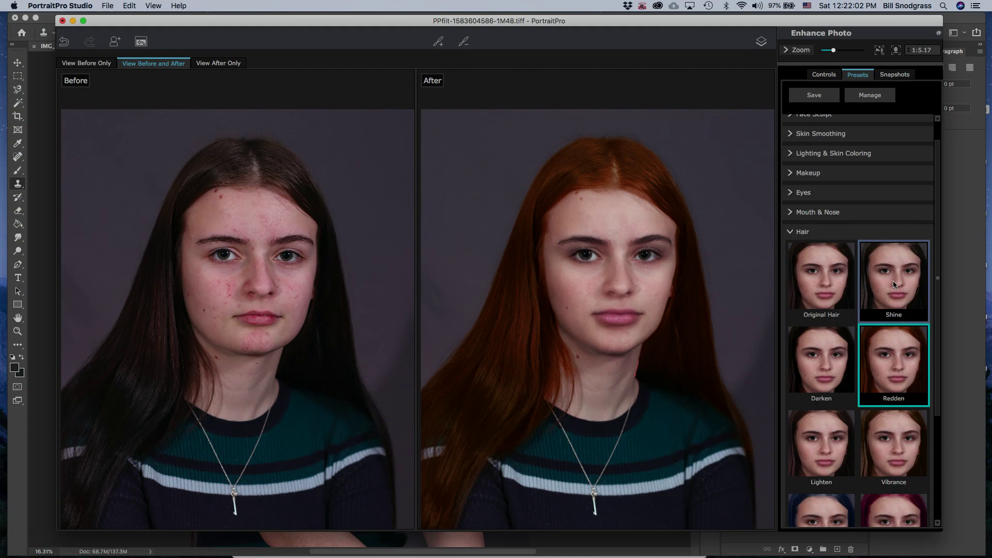
left_click(794, 234)
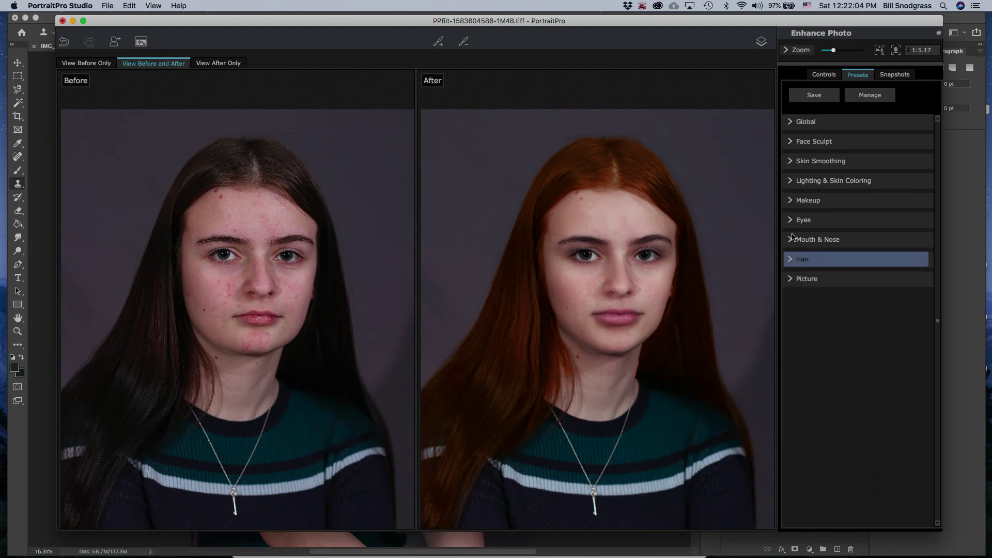
Open the Global presets, try Glamorous 2, and apply the Standard preset to the portrait
left_click(792, 124)
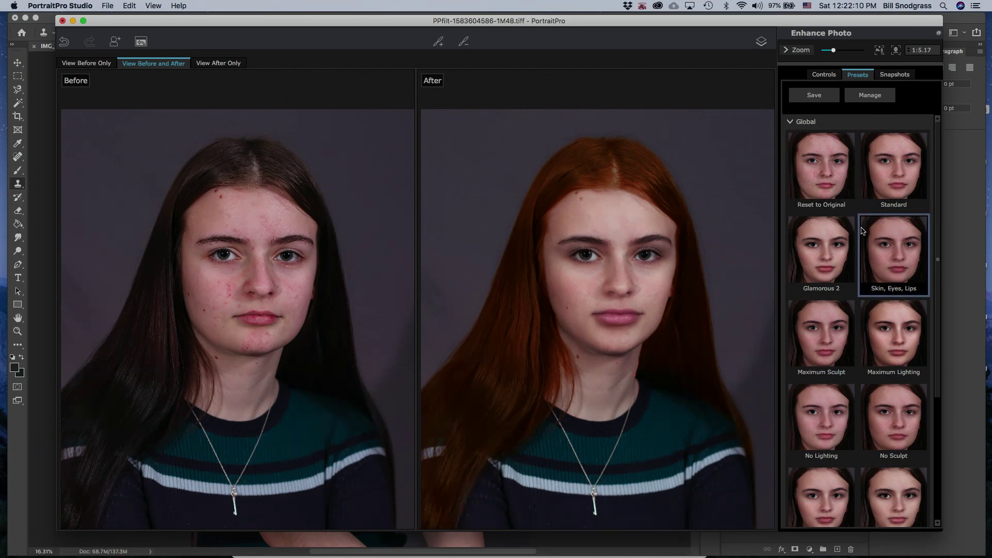
scroll(862, 231, "down", 3)
left_click(820, 171)
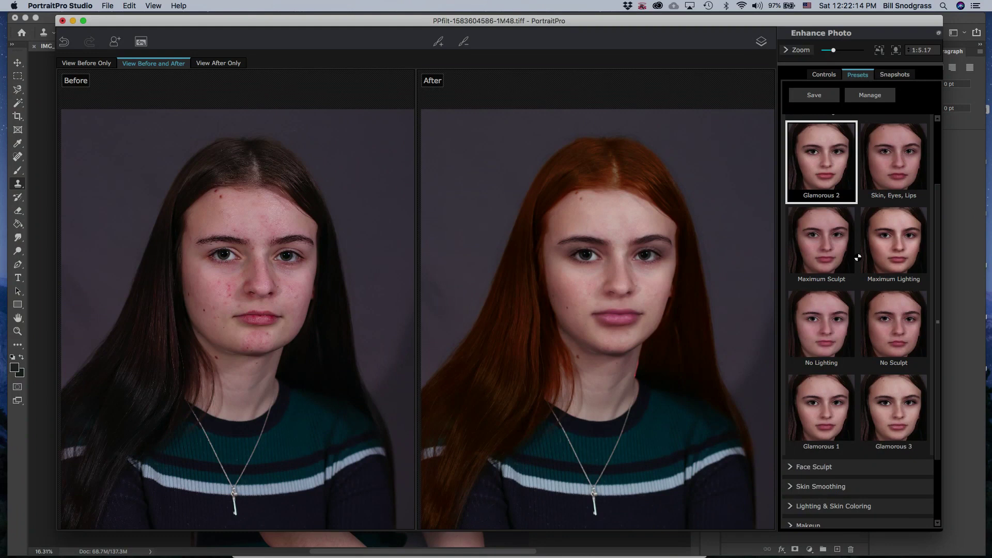
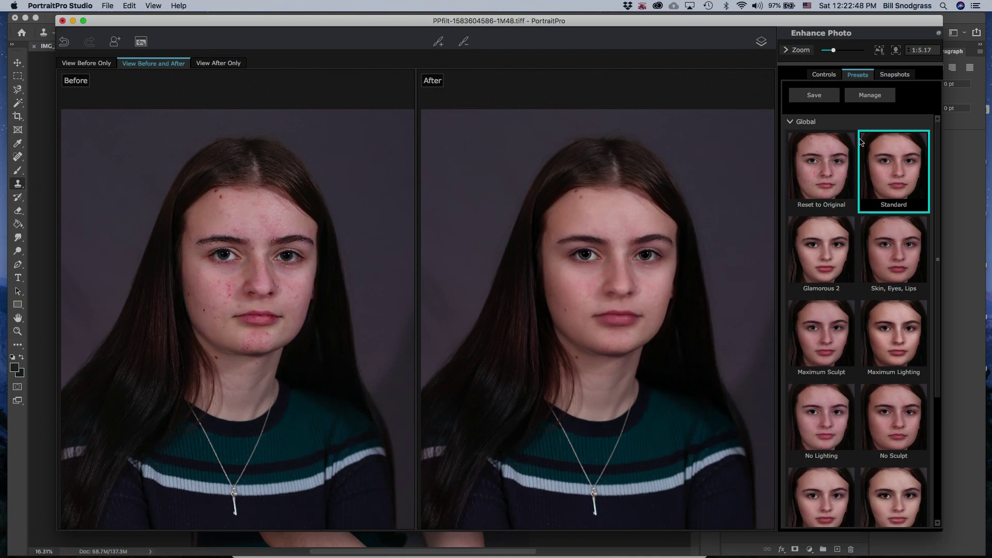
Show the adjustment controls, open Face Sculpt, and switch it off and back on to compare its effect
left_click(823, 76)
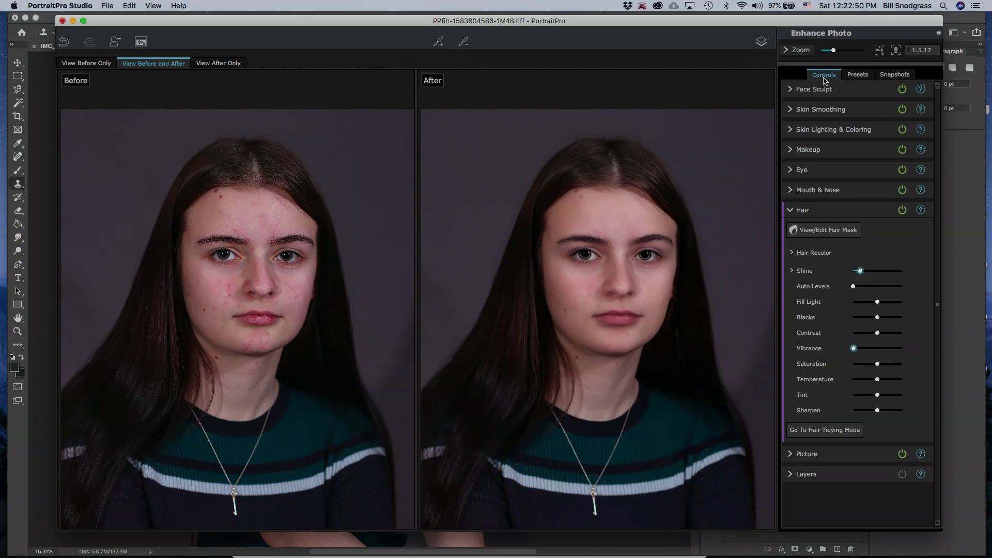
left_click(789, 215)
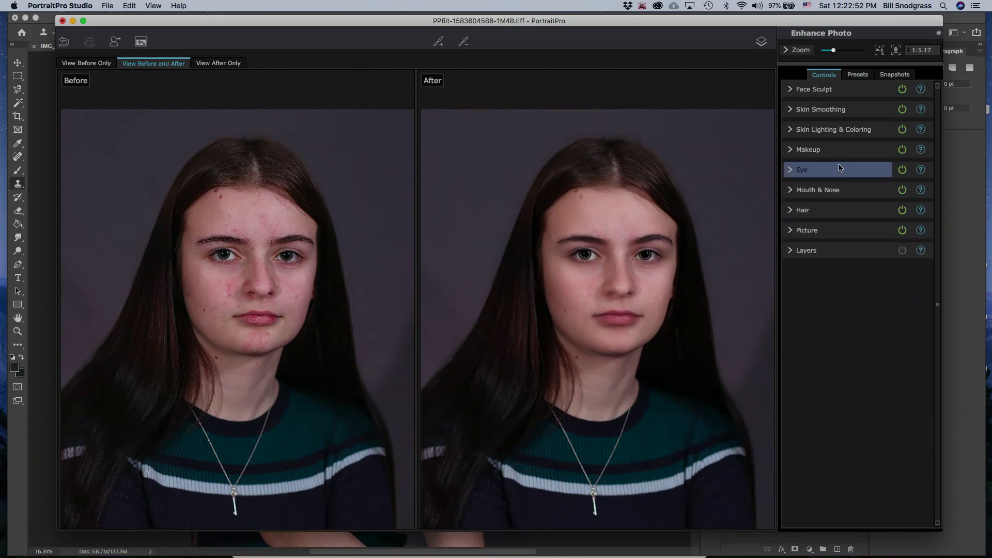
left_click(791, 92)
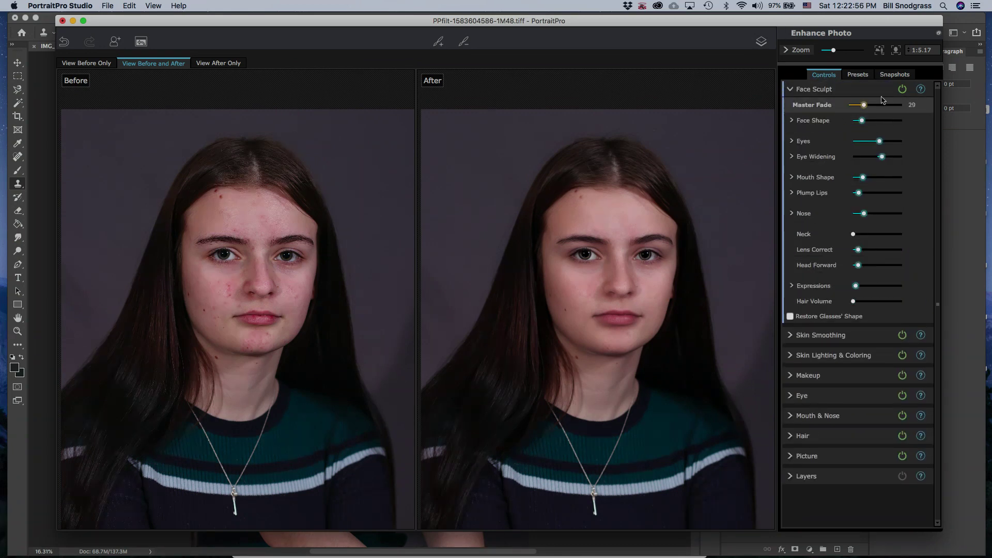
left_click(902, 90)
left_click(902, 90)
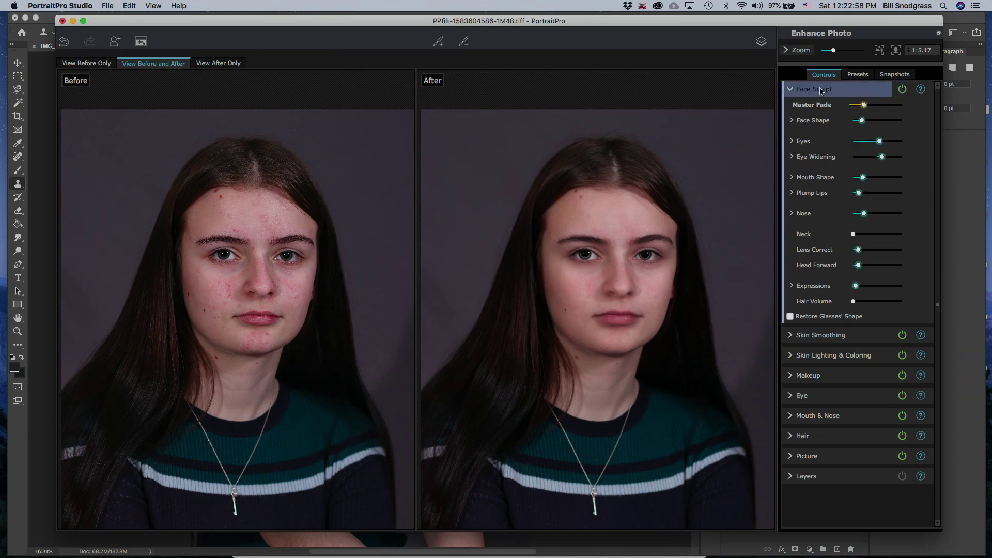
left_click(791, 91)
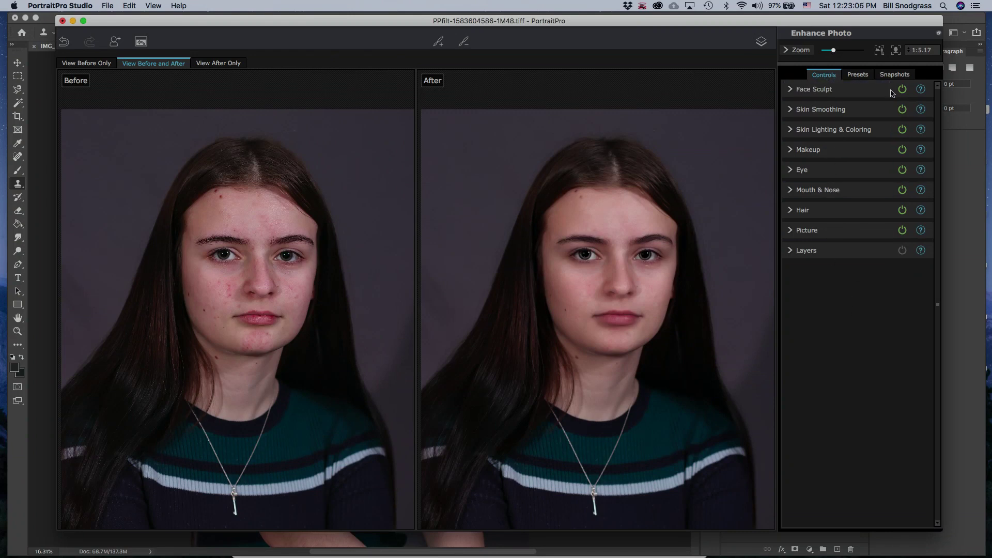
Set the Skin Smoothing Master Fade to 49 and collapse the Skin Smoothing controls
left_click(794, 111)
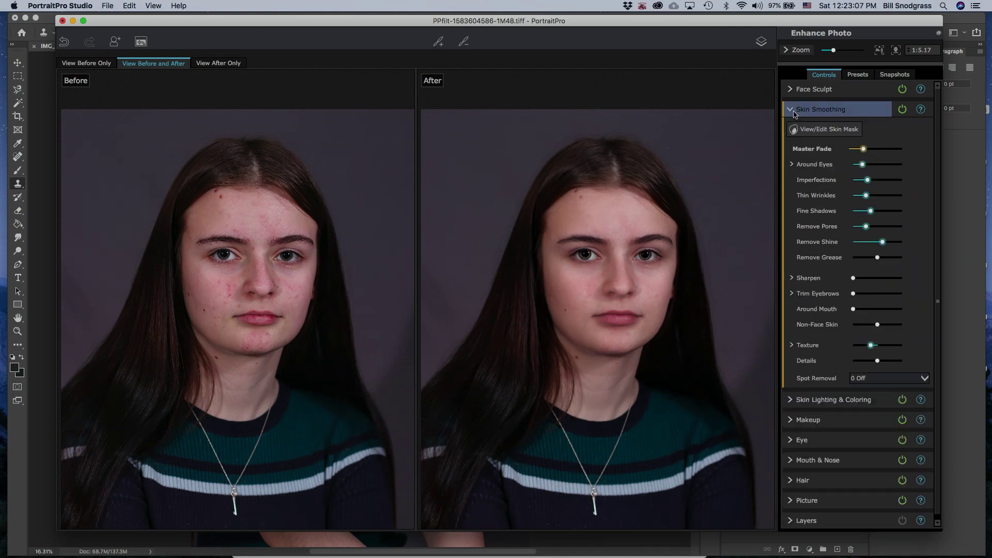
left_click(874, 149)
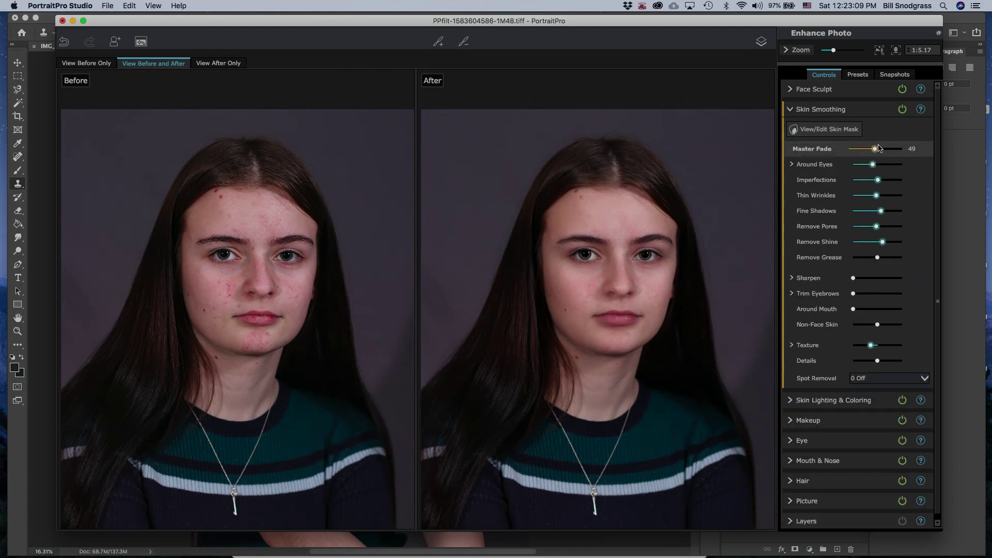
left_click(821, 110)
Open the Eye controls, increase the Sharpen Eyes amount, and collapse the section
left_click(816, 178)
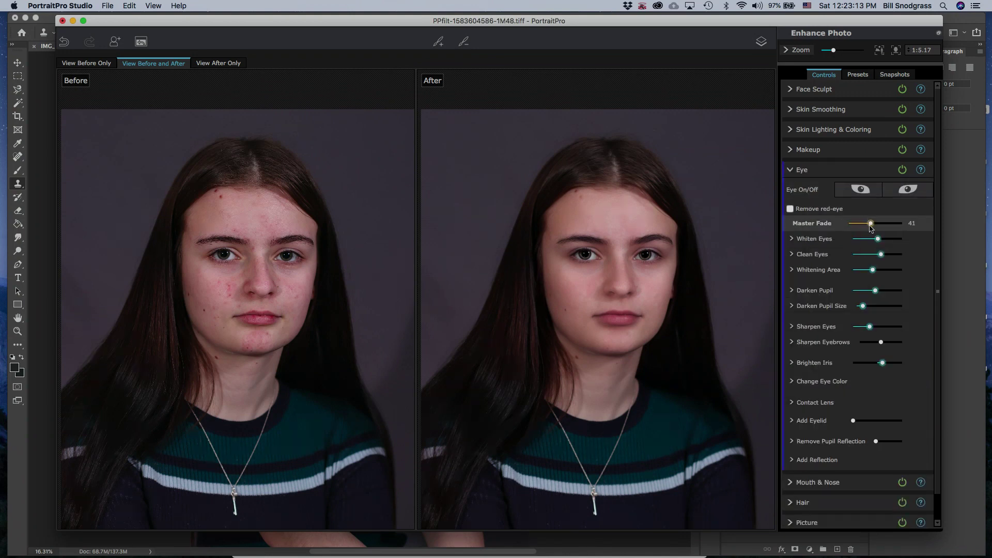
left_click_drag(870, 332, 884, 333)
scroll(867, 451, "down", 1)
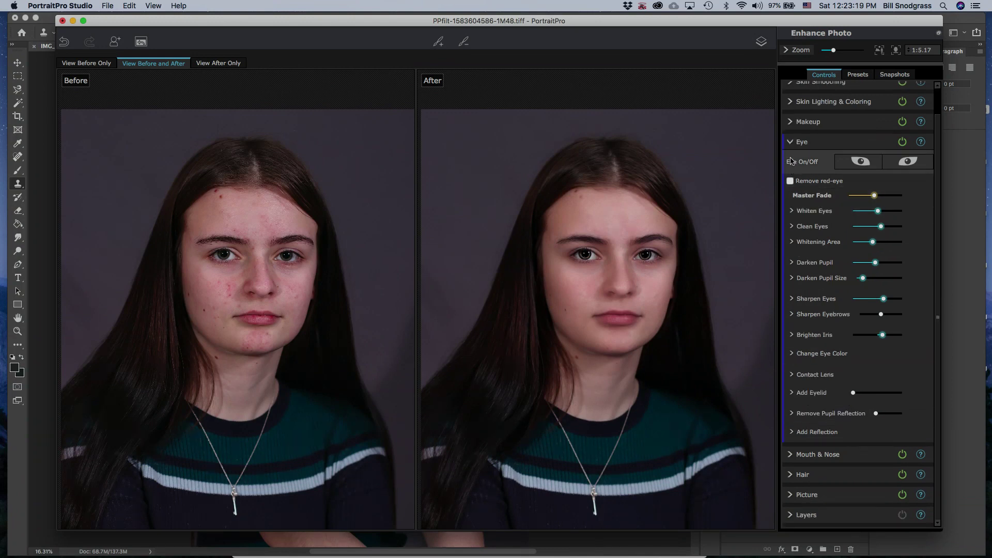
scroll(814, 155, "up", 1)
left_click(815, 169)
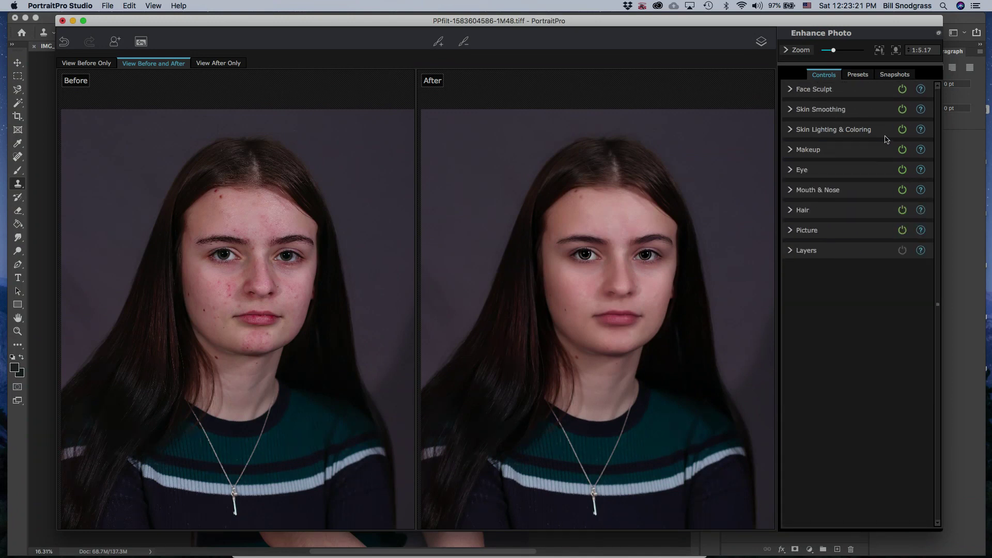
Switch Skin Lighting & Coloring off and back on to compare, revisiting the presets before returning to the controls
left_click(903, 130)
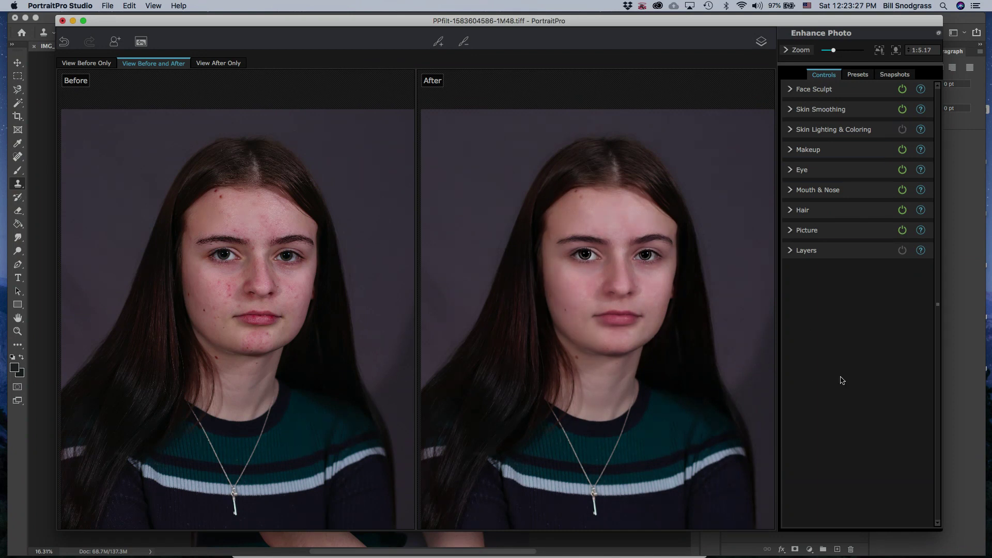
left_click(858, 75)
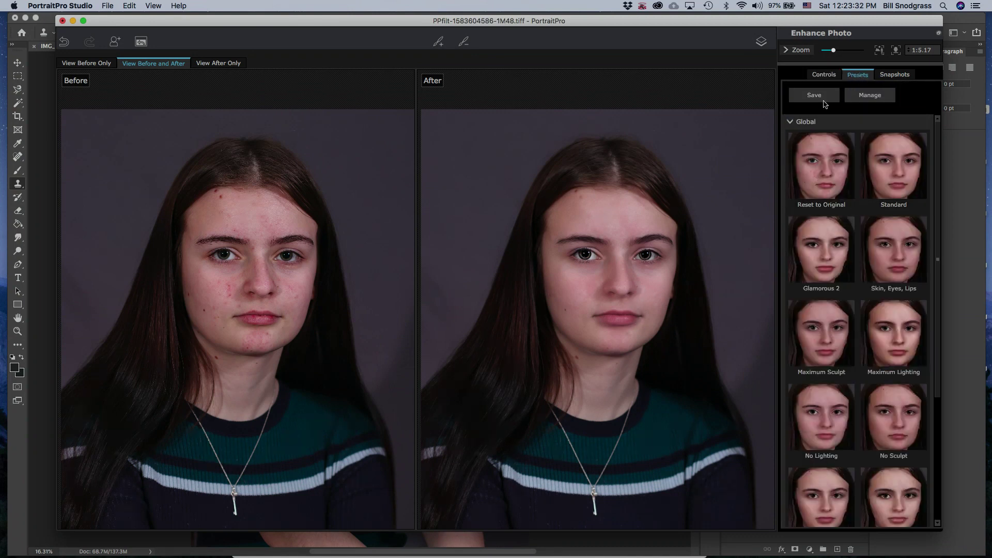
left_click(823, 75)
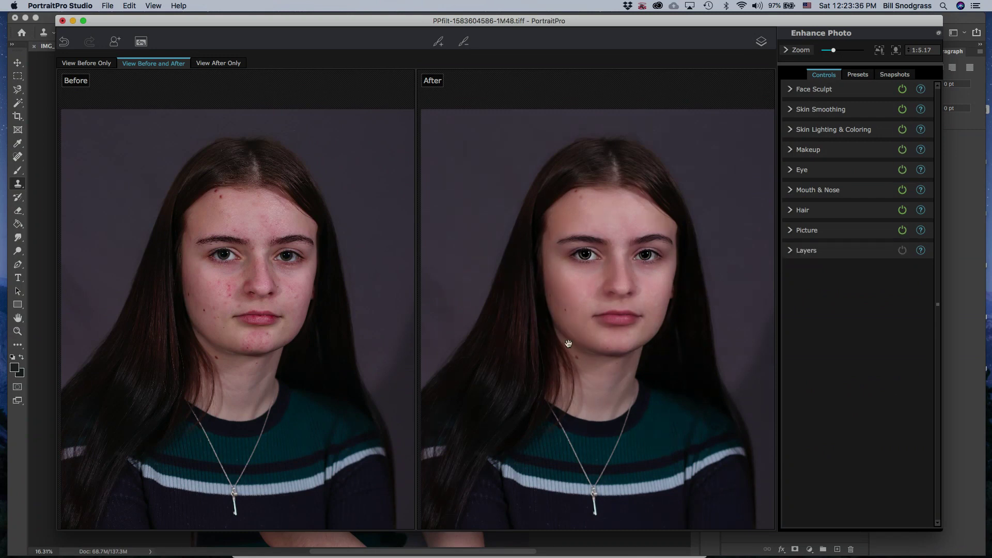
mouse_move(280, 279)
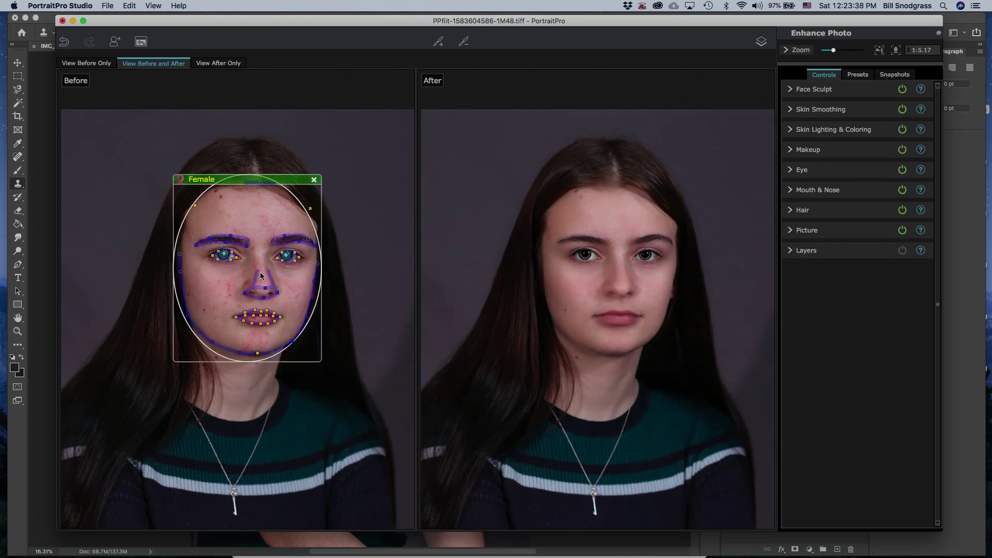